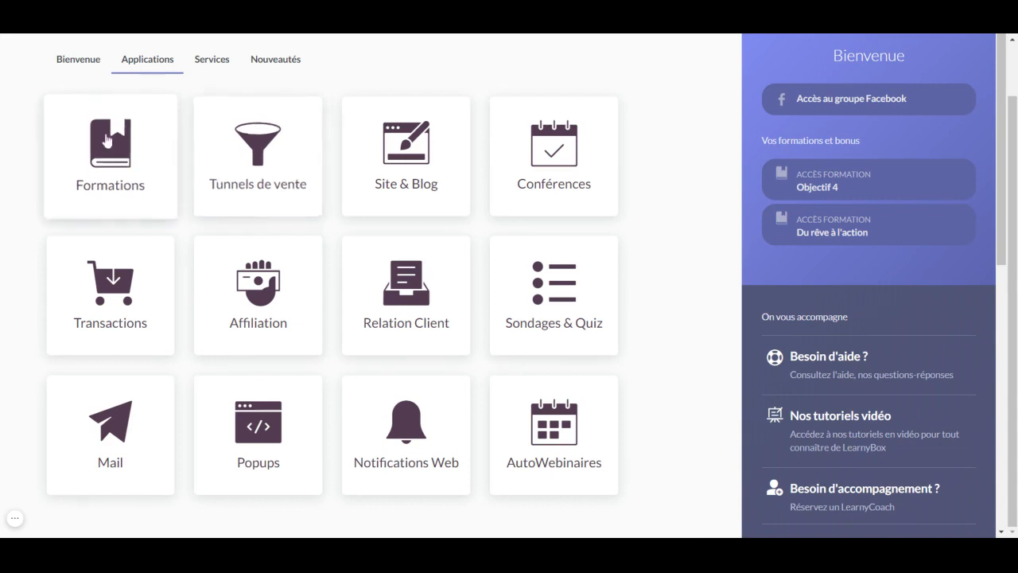
- Open the Formations application from the available applications
{"action": "scroll", "coordinate": [120, 207], "scroll_direction": "up", "scroll_amount": 2}
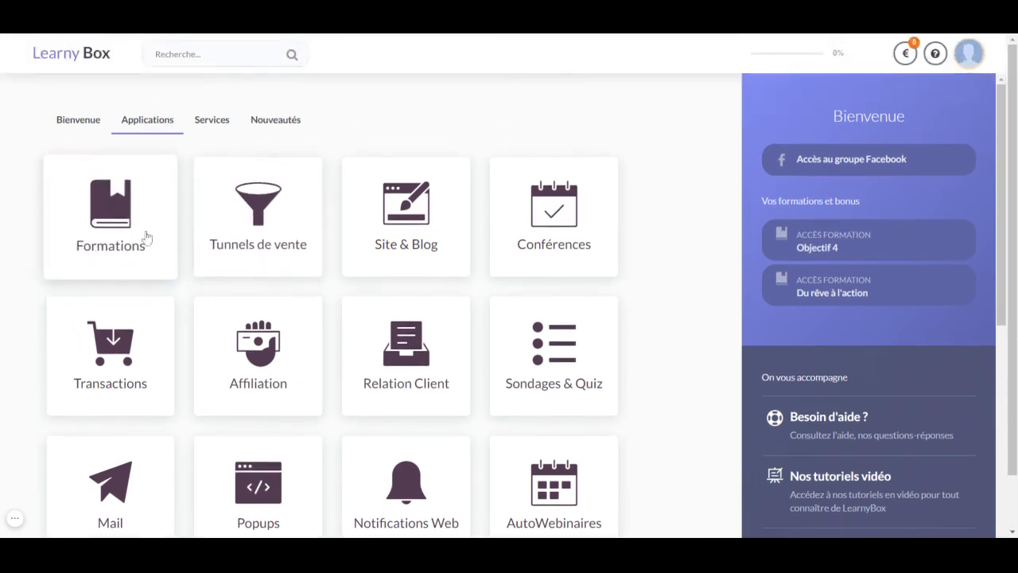
{"action": "scroll", "coordinate": [363, 291], "scroll_direction": "down", "scroll_amount": 2}
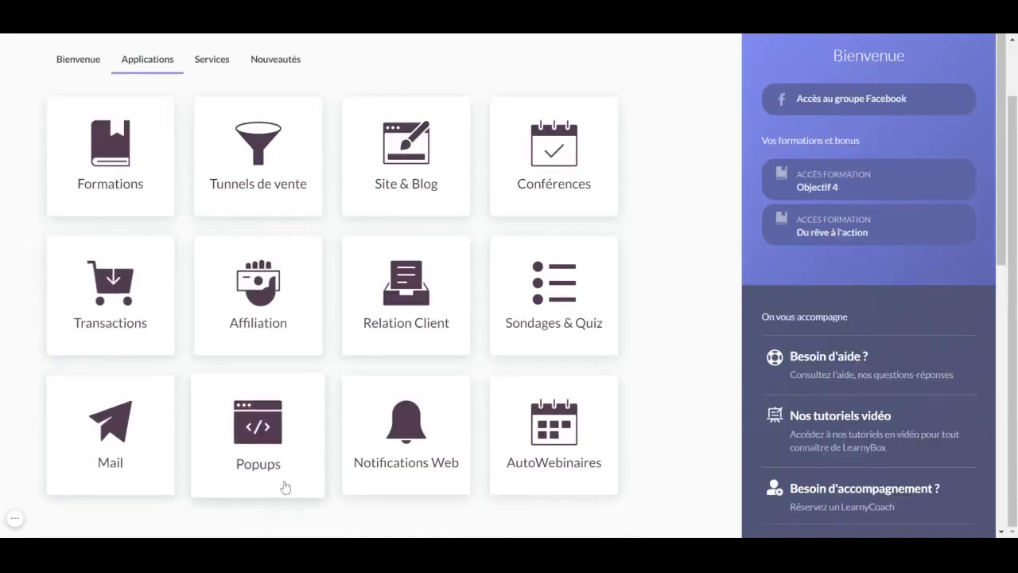
{"action": "scroll", "coordinate": [442, 415], "scroll_direction": "up", "scroll_amount": 2}
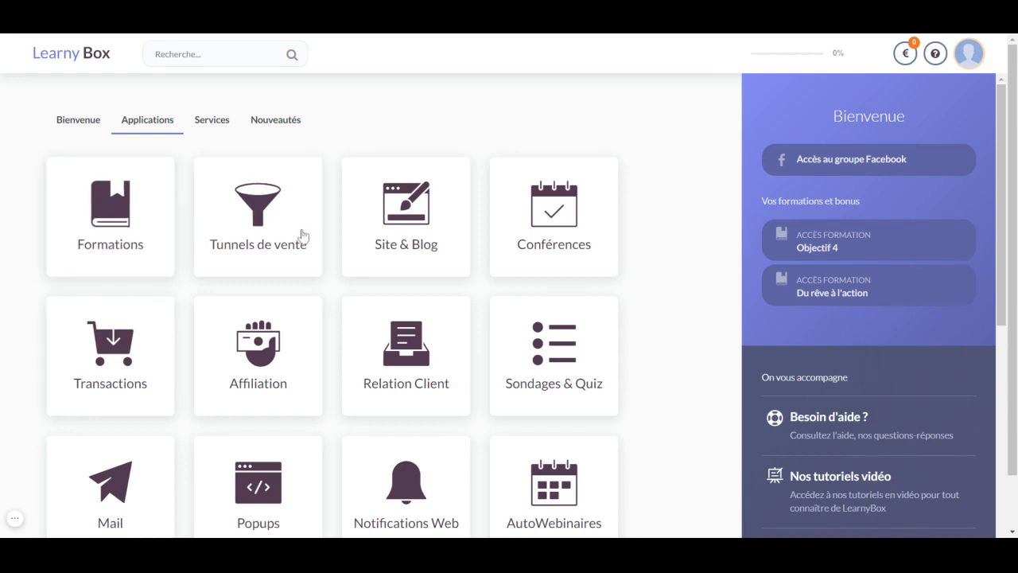
{"action": "left_click", "coordinate": [117, 220]}
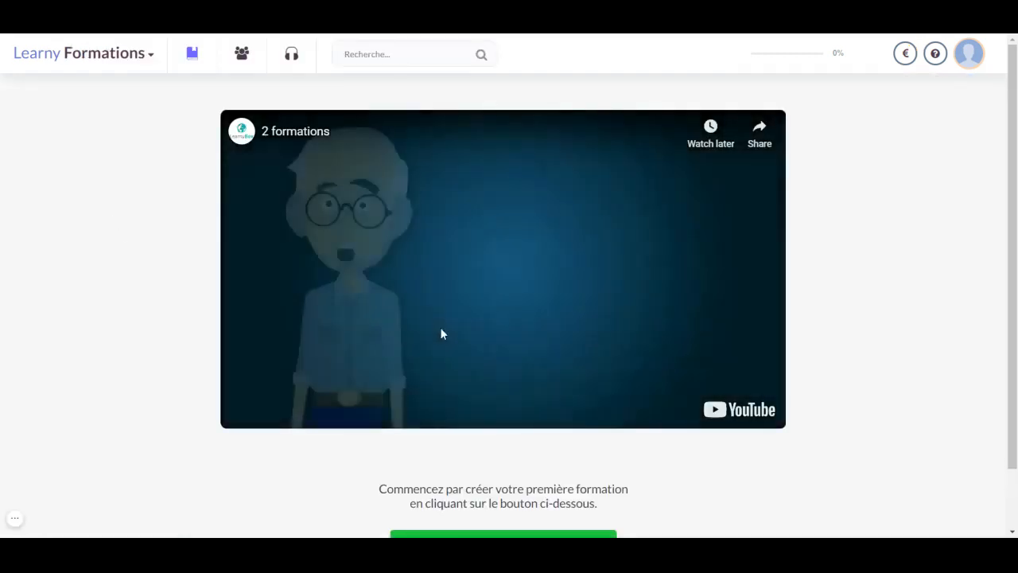
- Pause the introductory video and start creating the first training course
{"action": "left_click", "coordinate": [467, 268]}
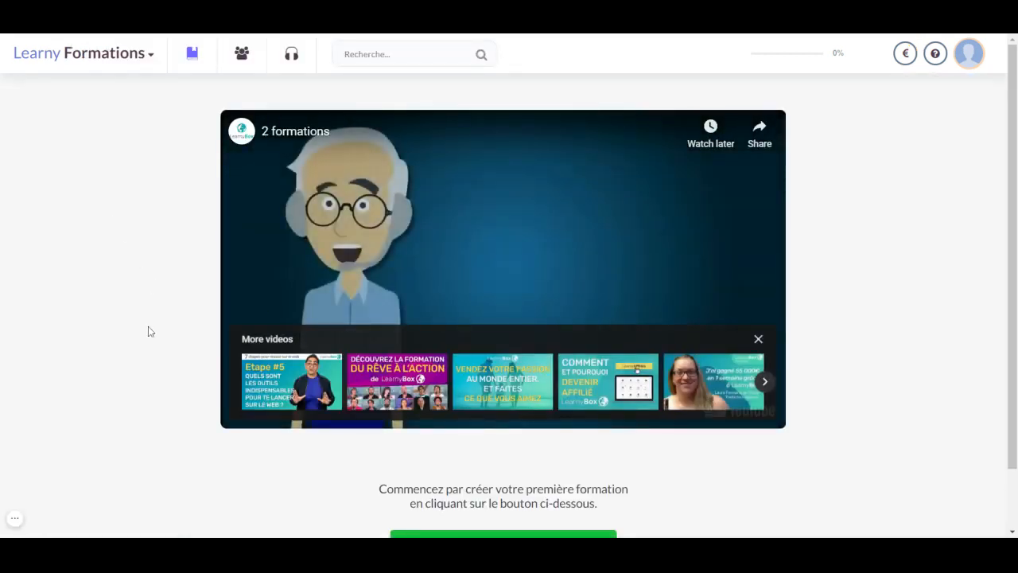
{"action": "scroll", "coordinate": [239, 271], "scroll_direction": "down", "scroll_amount": 1}
{"action": "scroll", "coordinate": [36, 223], "scroll_direction": "up", "scroll_amount": 1}
{"action": "scroll", "coordinate": [270, 239], "scroll_direction": "down", "scroll_amount": 1}
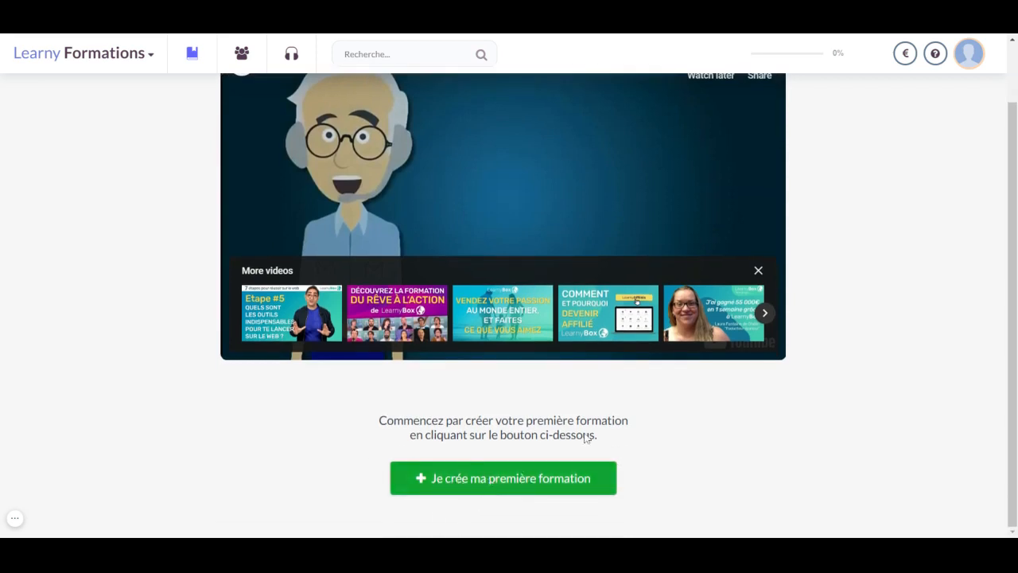
{"action": "left_click", "coordinate": [537, 464]}
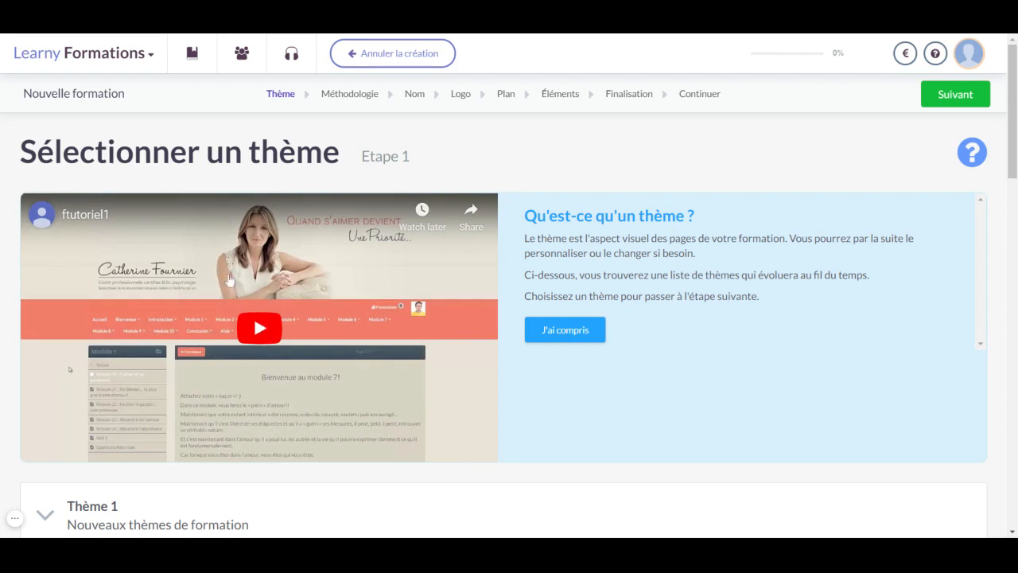
- Browse the training theme designs offered in the Thème 1 and Thème 2 collections
{"action": "scroll", "coordinate": [278, 195], "scroll_direction": "down", "scroll_amount": 1}
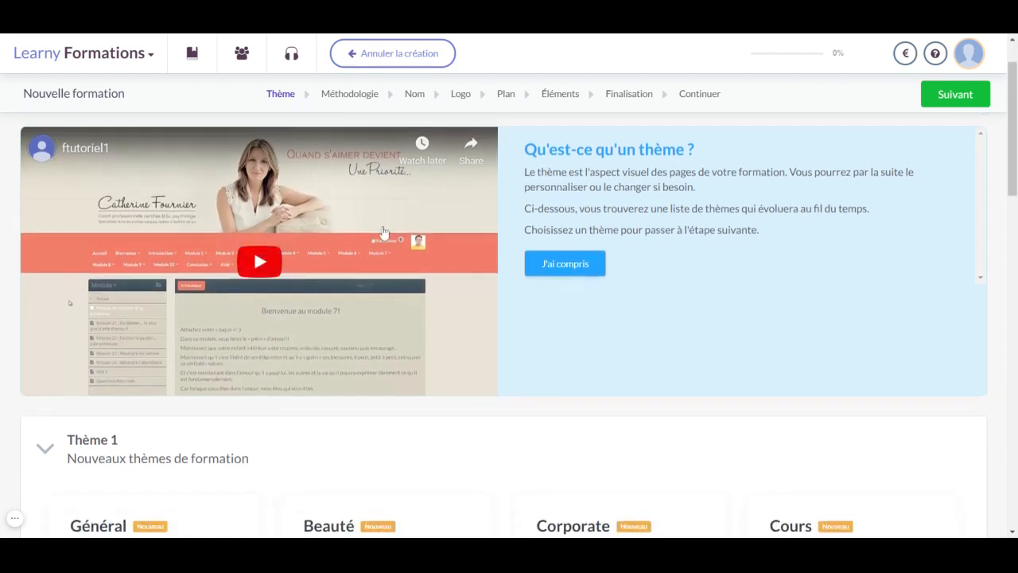
{"action": "scroll", "coordinate": [391, 202], "scroll_direction": "down", "scroll_amount": 2}
{"action": "scroll", "coordinate": [295, 341], "scroll_direction": "down", "scroll_amount": 5}
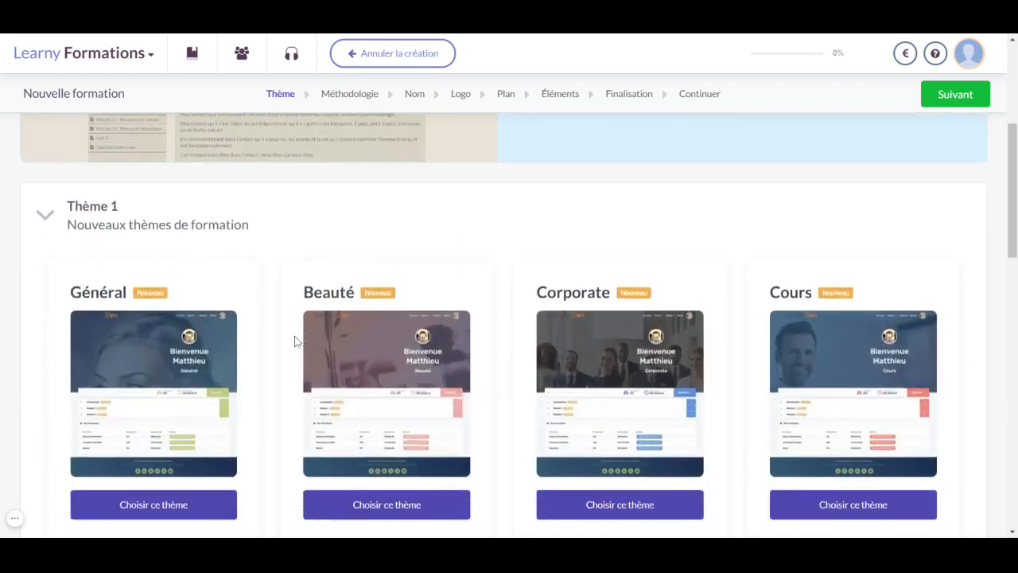
{"action": "scroll", "coordinate": [370, 316], "scroll_direction": "down", "scroll_amount": 5}
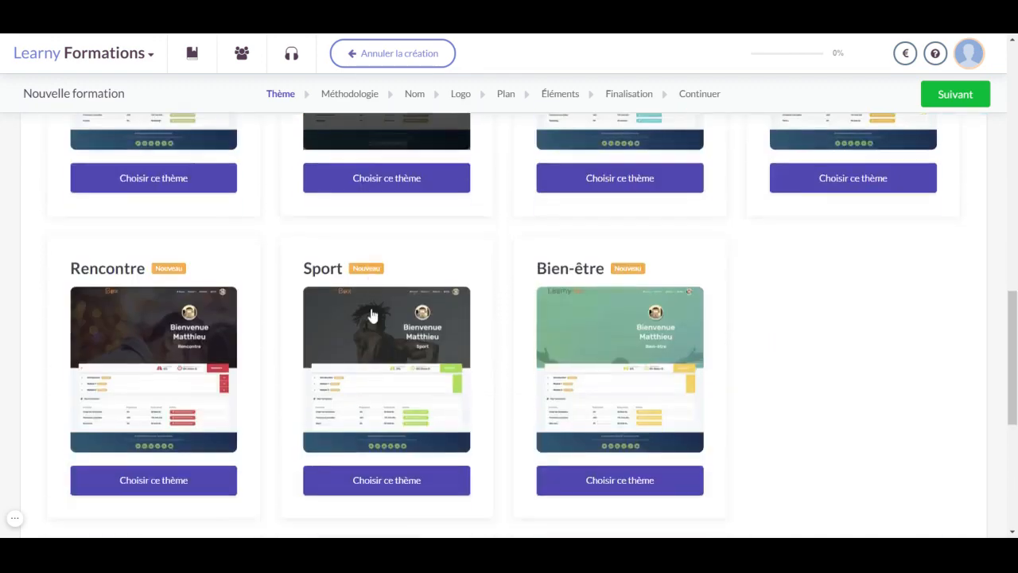
{"action": "scroll", "coordinate": [443, 353], "scroll_direction": "up", "scroll_amount": 1}
{"action": "scroll", "coordinate": [220, 472], "scroll_direction": "down", "scroll_amount": 2}
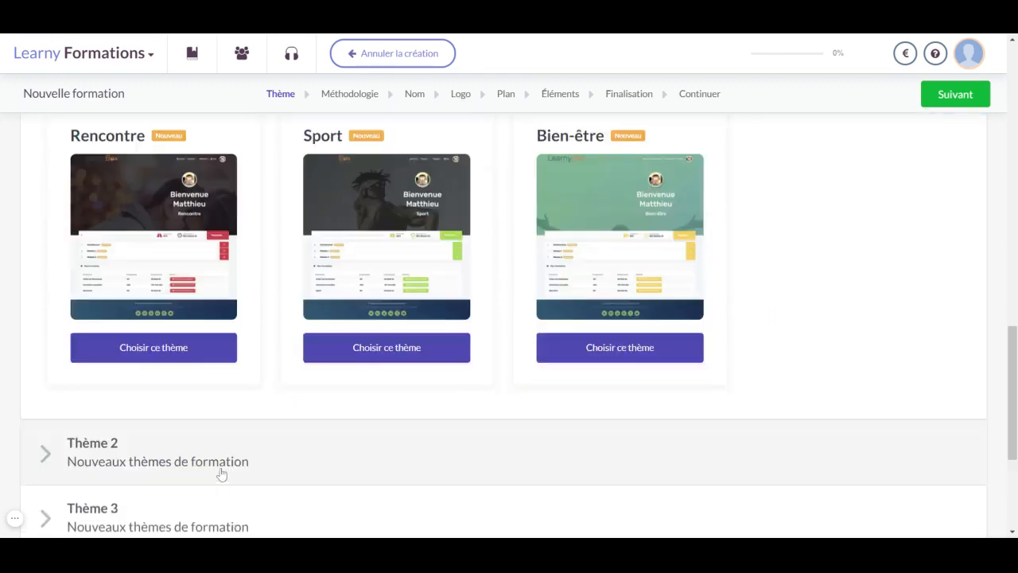
{"action": "left_click", "coordinate": [136, 403]}
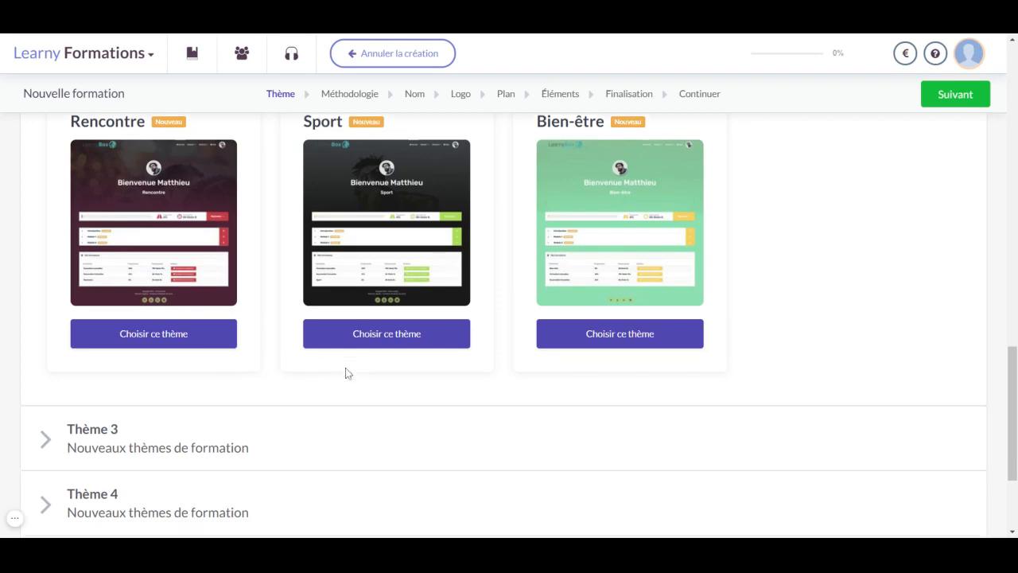
{"action": "scroll", "coordinate": [346, 371], "scroll_direction": "up", "scroll_amount": 3}
{"action": "scroll", "coordinate": [470, 386], "scroll_direction": "up", "scroll_amount": 12}
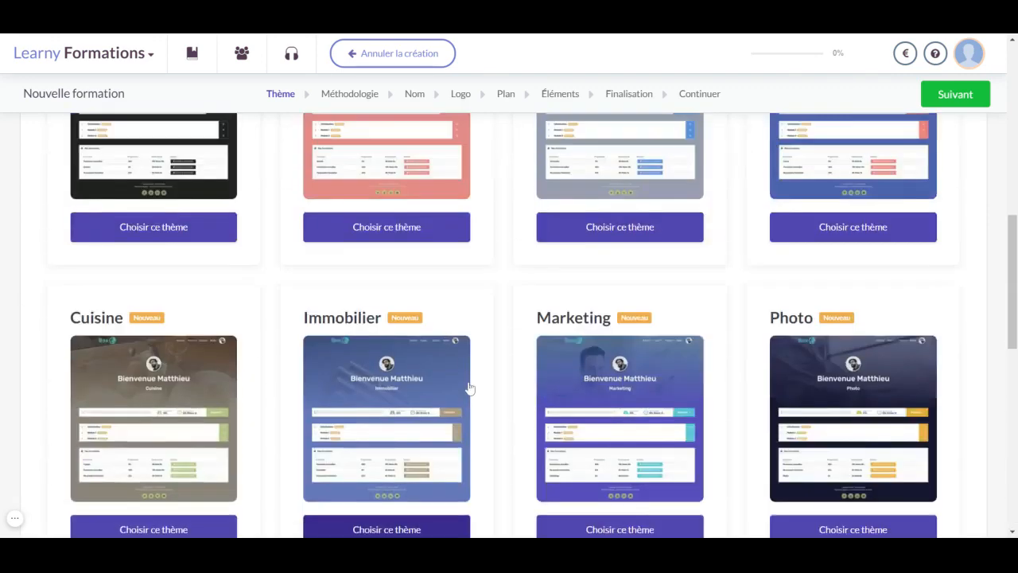
{"action": "scroll", "coordinate": [445, 371], "scroll_direction": "down", "scroll_amount": 4}
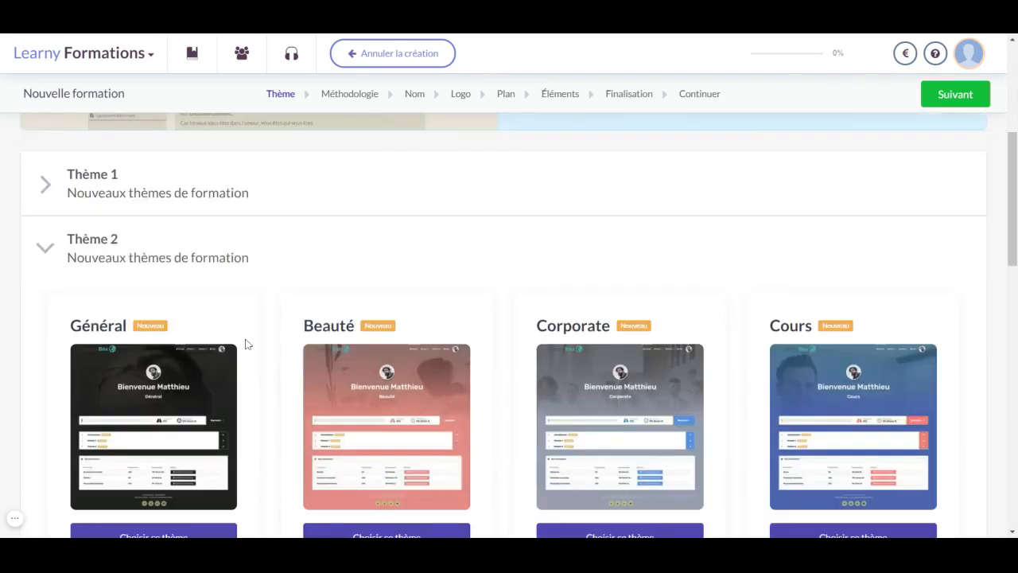
- Choose the Général theme from the Thème 1 collection and continue to the methodology stage
{"action": "left_click", "coordinate": [107, 198]}
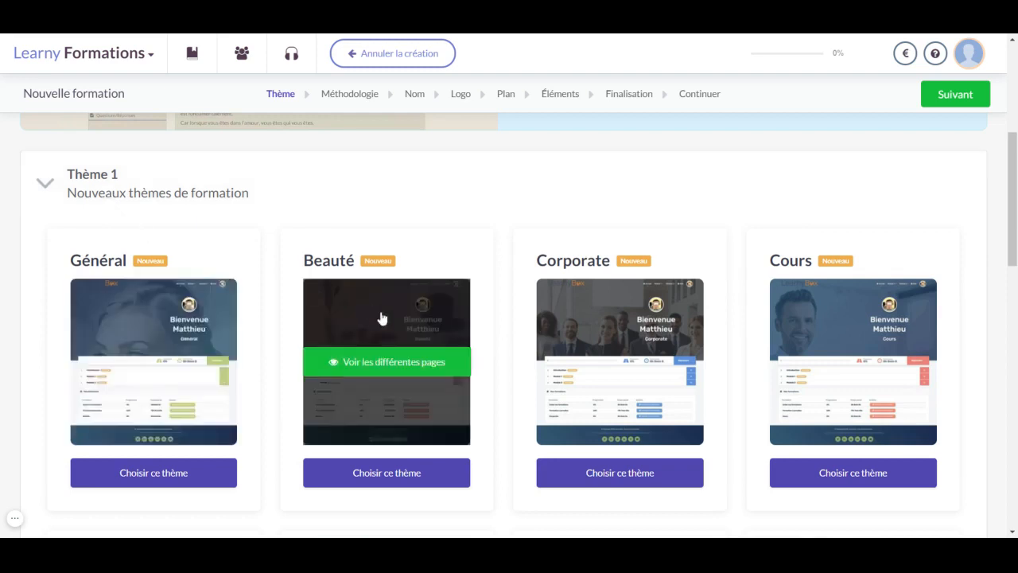
{"action": "scroll", "coordinate": [638, 381], "scroll_direction": "down", "scroll_amount": 2}
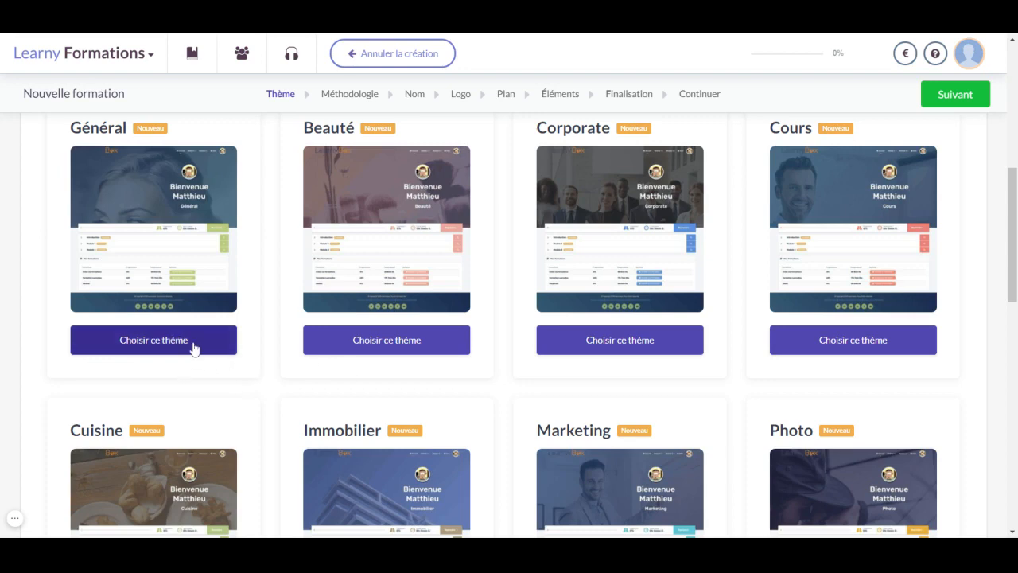
{"action": "scroll", "coordinate": [225, 332], "scroll_direction": "down", "scroll_amount": 2}
{"action": "scroll", "coordinate": [225, 331], "scroll_direction": "up", "scroll_amount": 3}
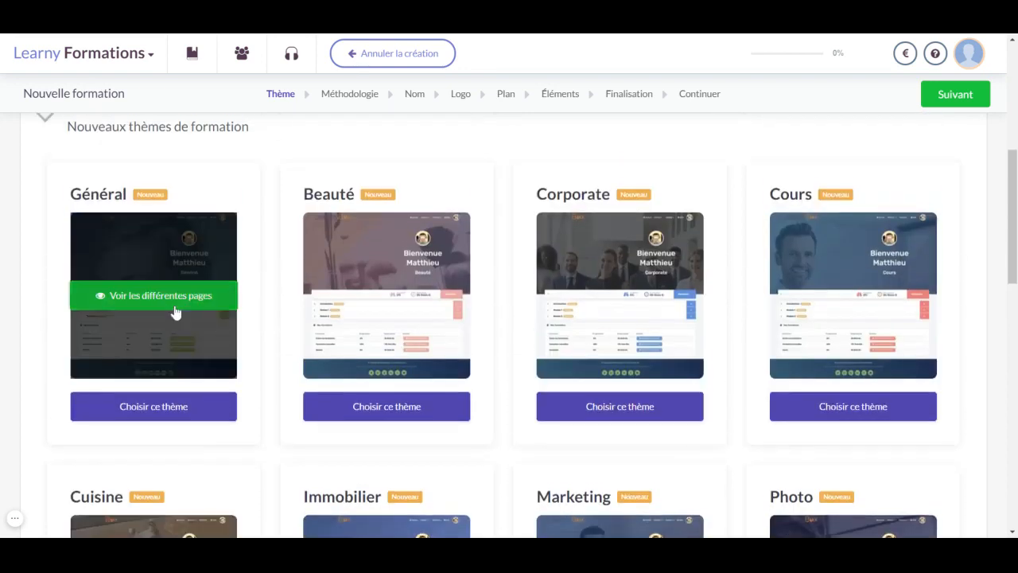
{"action": "left_click", "coordinate": [171, 409]}
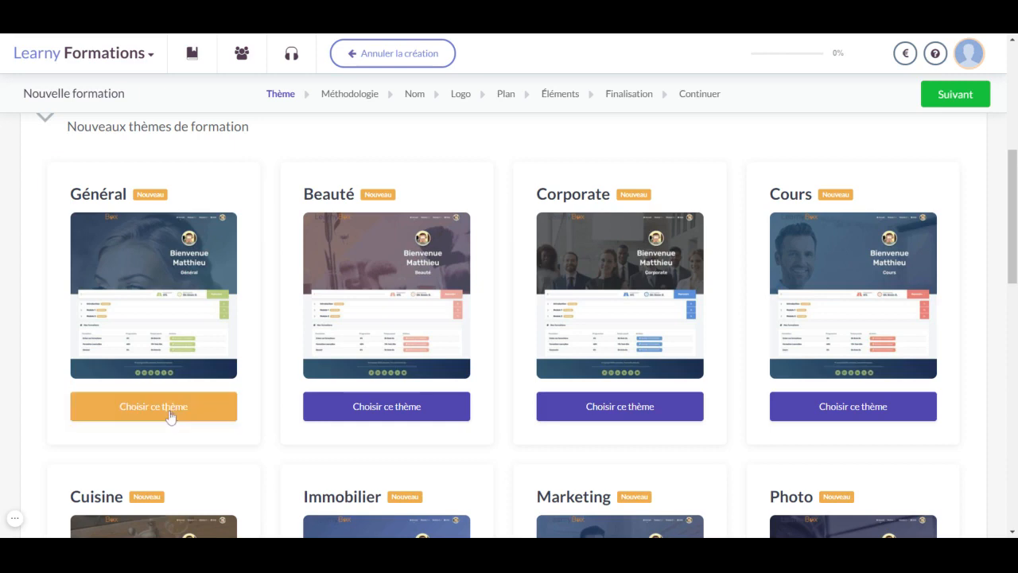
{"action": "left_click", "coordinate": [964, 102]}
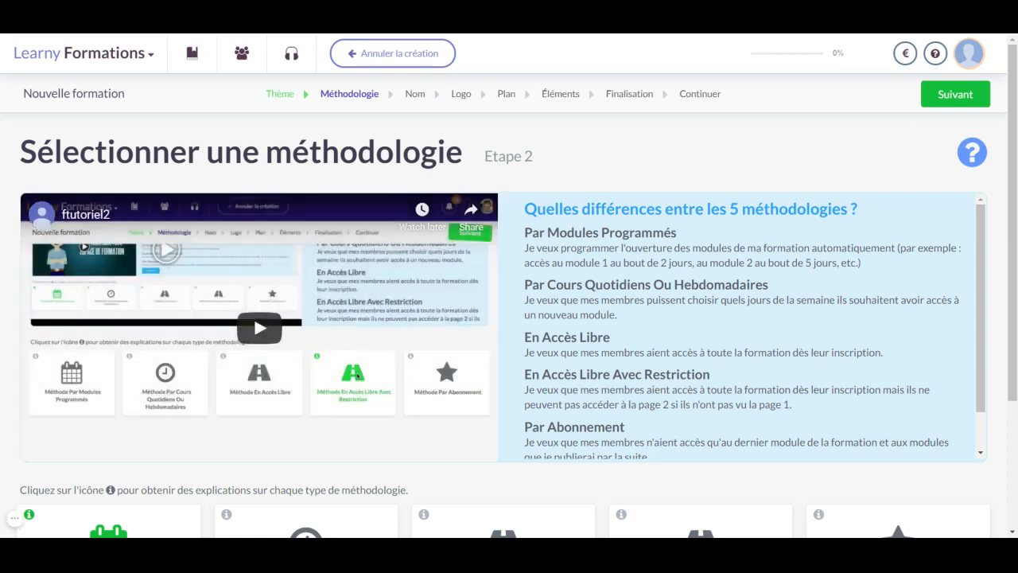
- Review the methodology explanations and try the daily-or-weekly, free-access, restricted free-access and subscription methods in turn
{"action": "scroll", "coordinate": [381, 262], "scroll_direction": "down", "scroll_amount": 1}
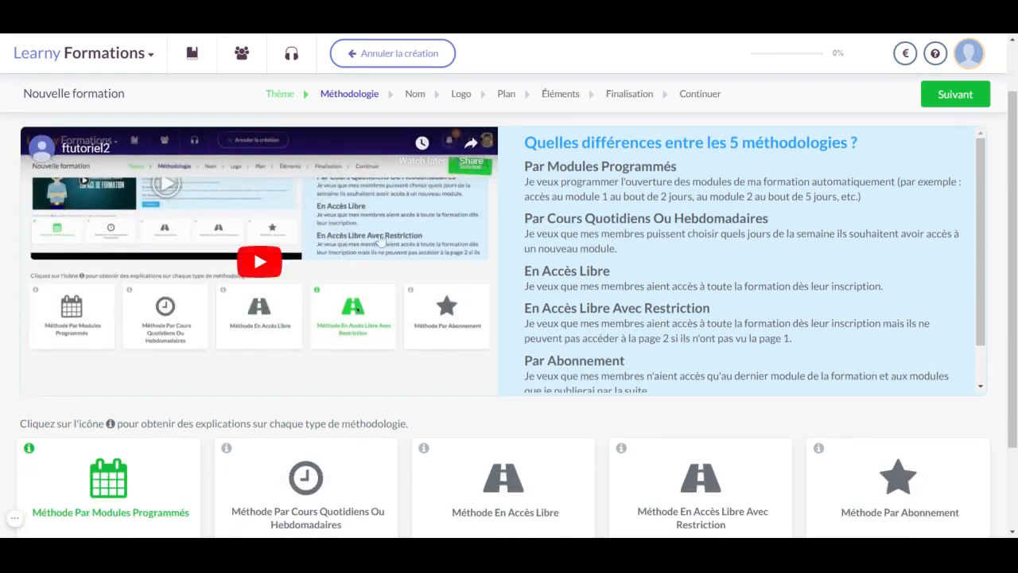
{"action": "scroll", "coordinate": [509, 302], "scroll_direction": "down", "scroll_amount": 3}
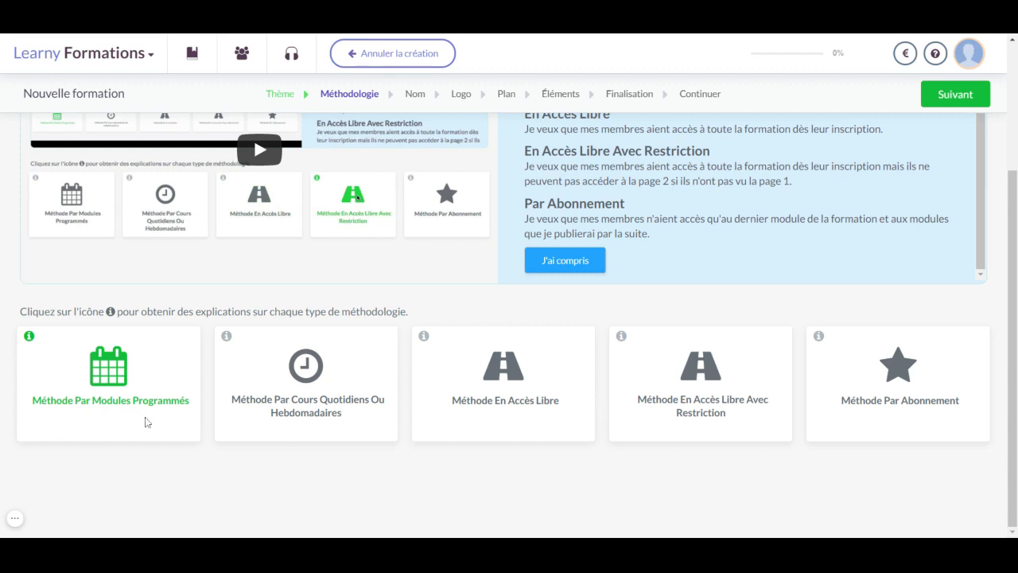
{"action": "scroll", "coordinate": [654, 318], "scroll_direction": "up", "scroll_amount": 5}
{"action": "scroll", "coordinate": [509, 318], "scroll_direction": "up", "scroll_amount": 1}
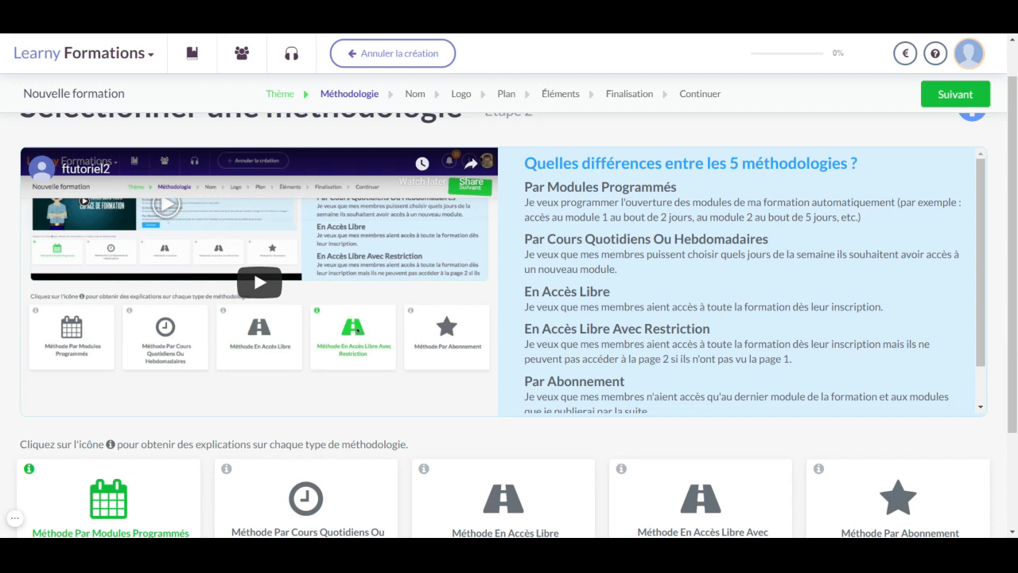
{"action": "scroll", "coordinate": [888, 220], "scroll_direction": "down", "scroll_amount": 3}
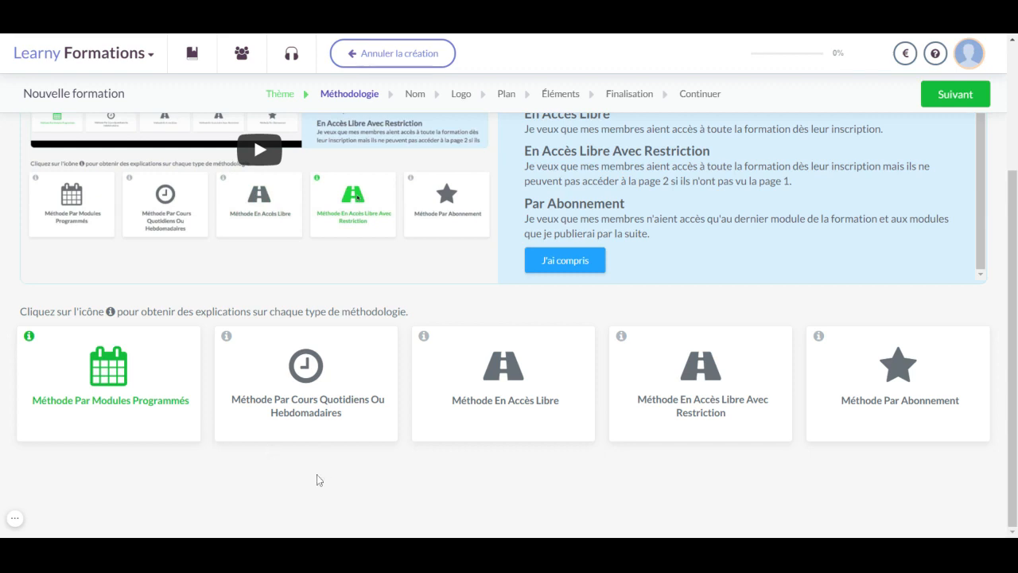
{"action": "left_click", "coordinate": [321, 374]}
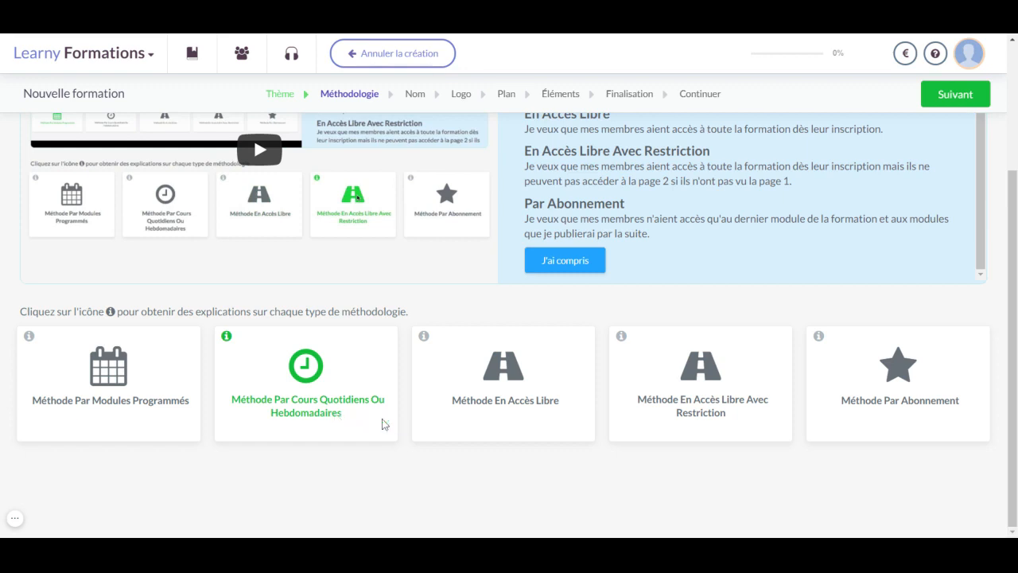
{"action": "left_click", "coordinate": [538, 401]}
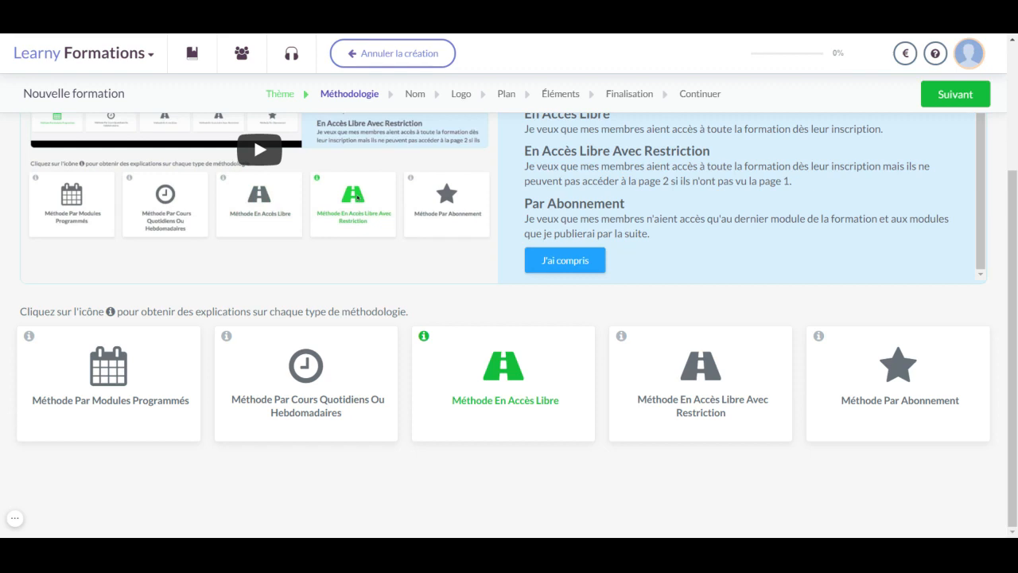
{"action": "left_click", "coordinate": [693, 374]}
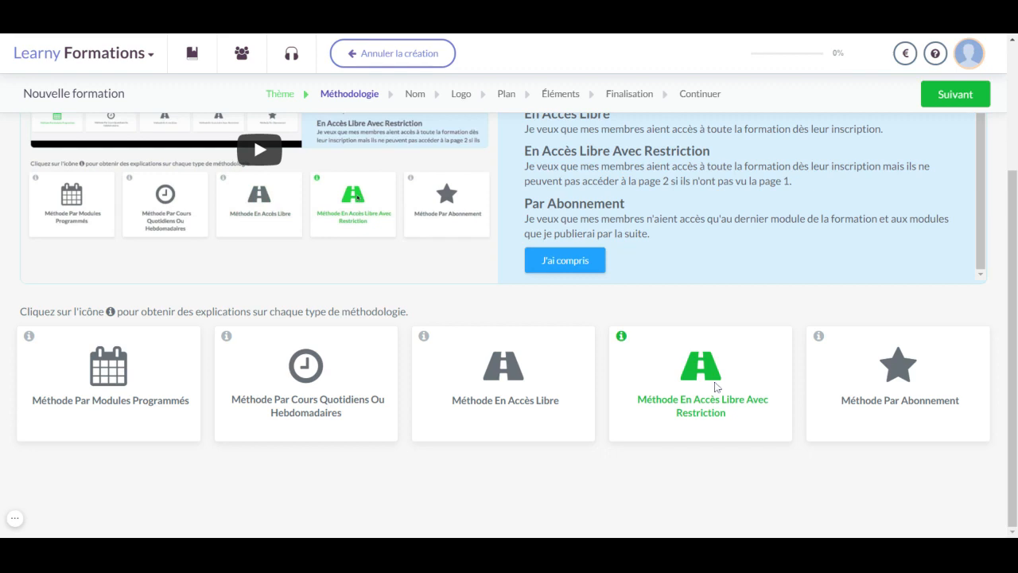
{"action": "left_click", "coordinate": [885, 369]}
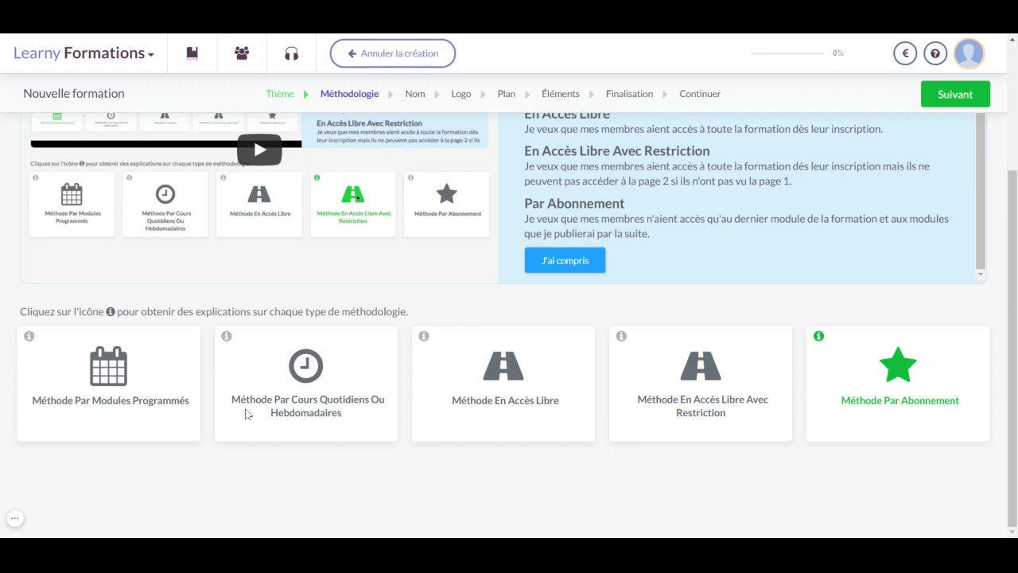
- Select Méthode En Accès Libre as the training's methodology and continue to the naming stage
{"action": "left_click", "coordinate": [501, 372]}
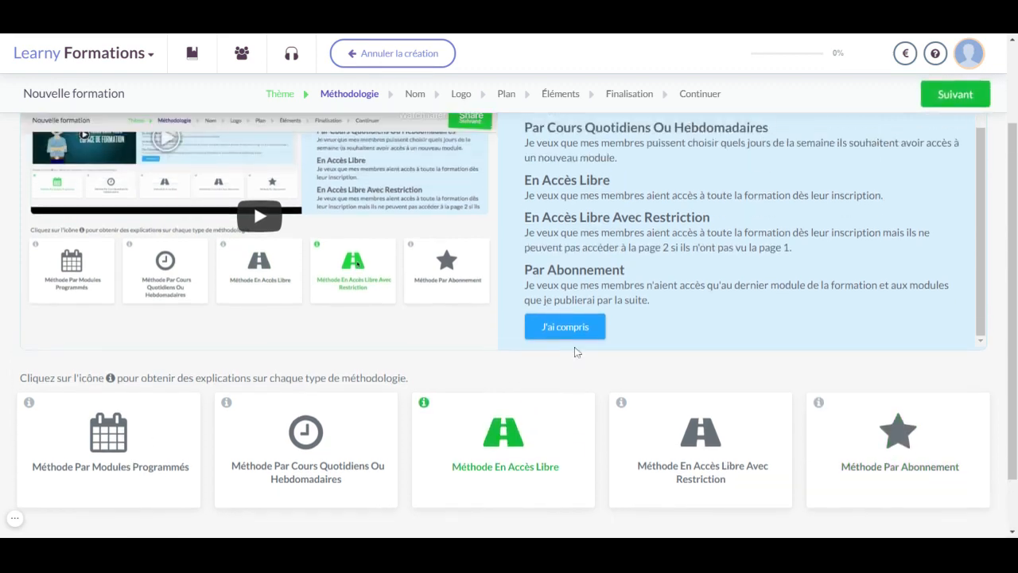
{"action": "scroll", "coordinate": [567, 355], "scroll_direction": "up", "scroll_amount": 1}
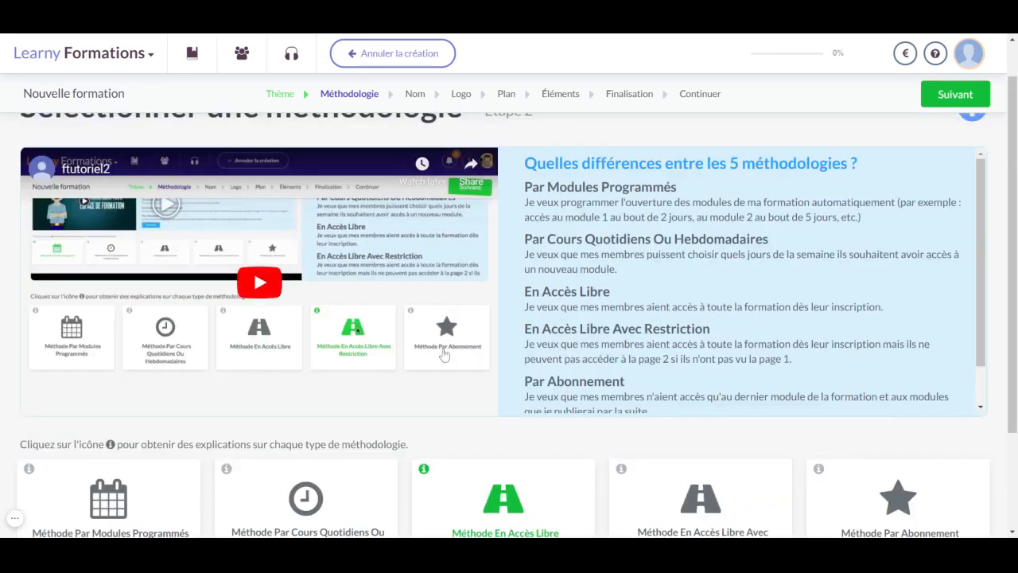
{"action": "left_click", "coordinate": [953, 94]}
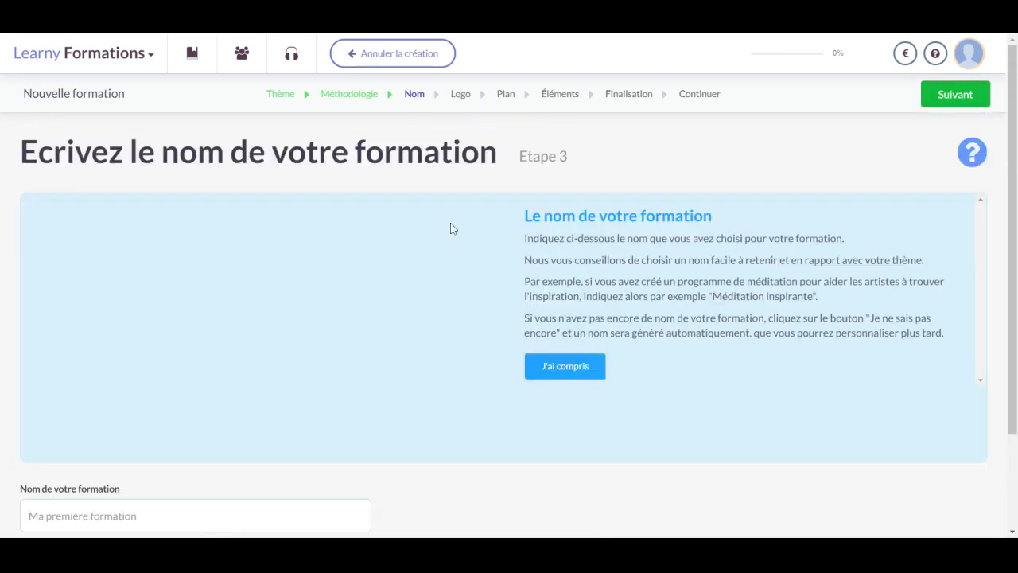
- Name the training "Business à plein temps" and continue to the logo stage
{"action": "scroll", "coordinate": [659, 273], "scroll_direction": "down", "scroll_amount": 2}
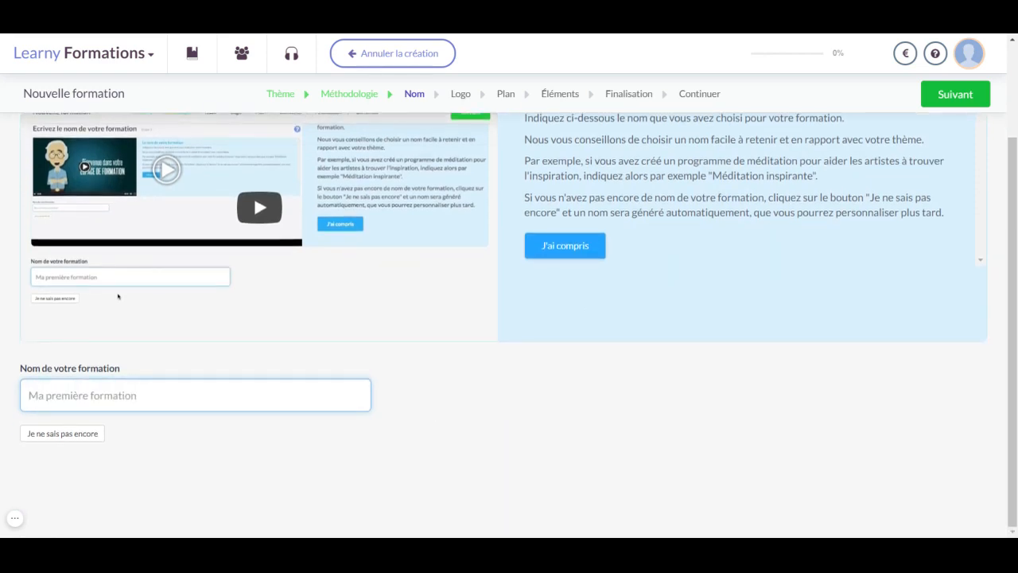
{"action": "type", "text": "Busie"}
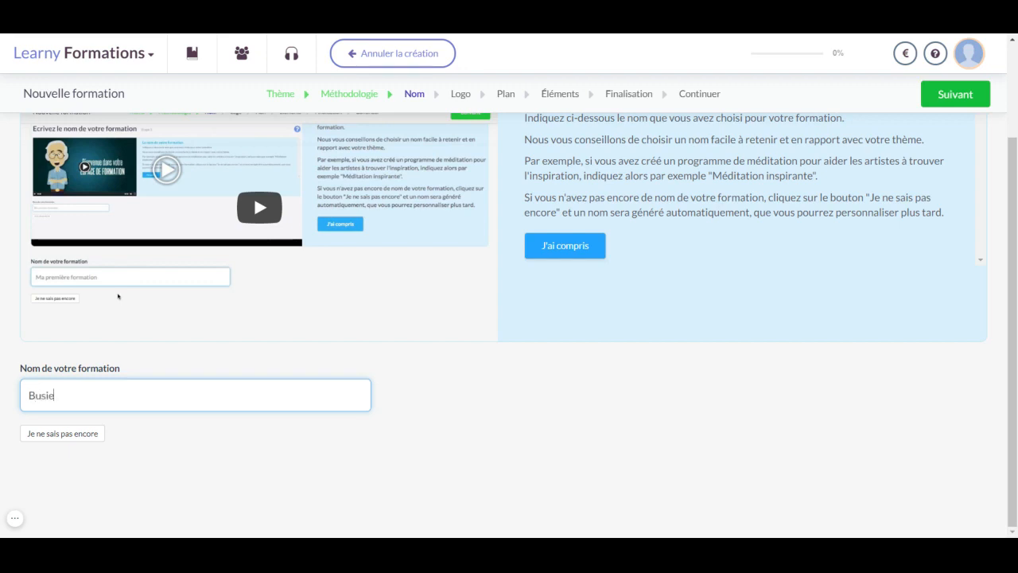
{"action": "type", "text": "nne"}
{"action": "key", "text": "BackSpace"}
{"action": "key", "text": "BackSpace"}
{"action": "key", "text": "BackSpace"}
{"action": "type", "text": "plein tem"}
{"action": "scroll", "coordinate": [795, 422], "scroll_direction": "up", "scroll_amount": 3}
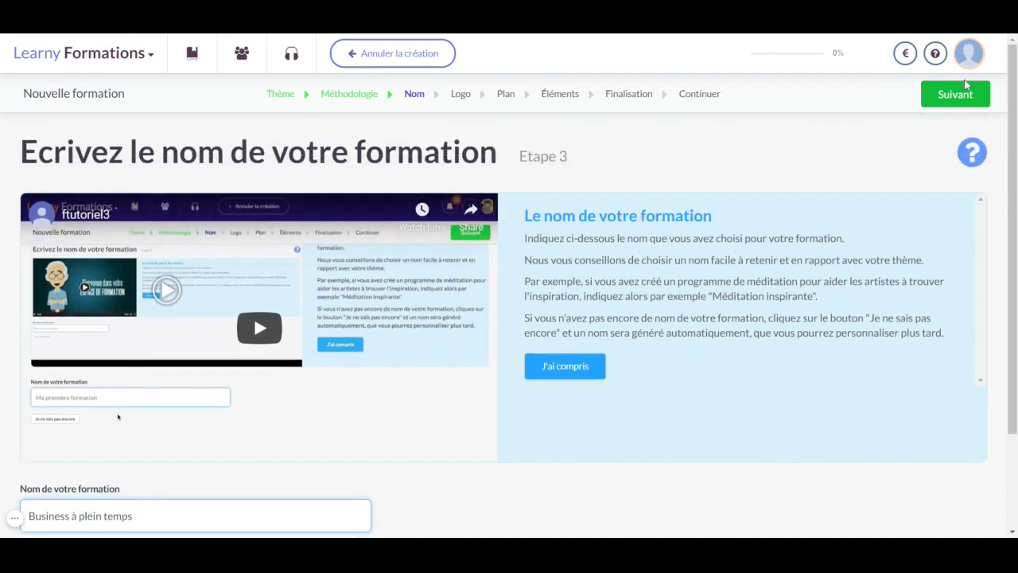
{"action": "left_click", "coordinate": [955, 94]}
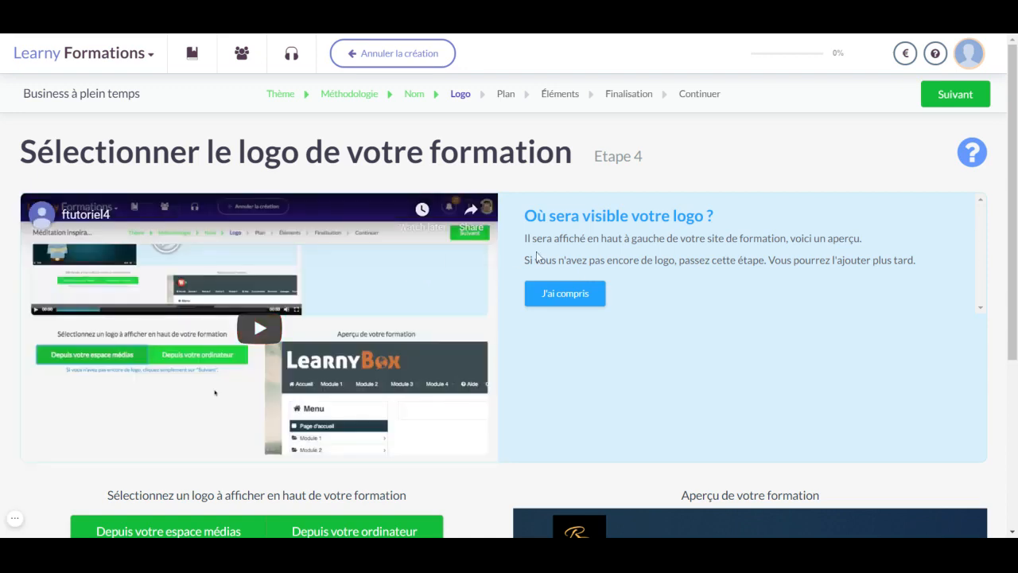
- Review the logo stage's explanation and preview, keep the logo already shown, and continue to the plan stage
{"action": "scroll", "coordinate": [536, 253], "scroll_direction": "down", "scroll_amount": 2}
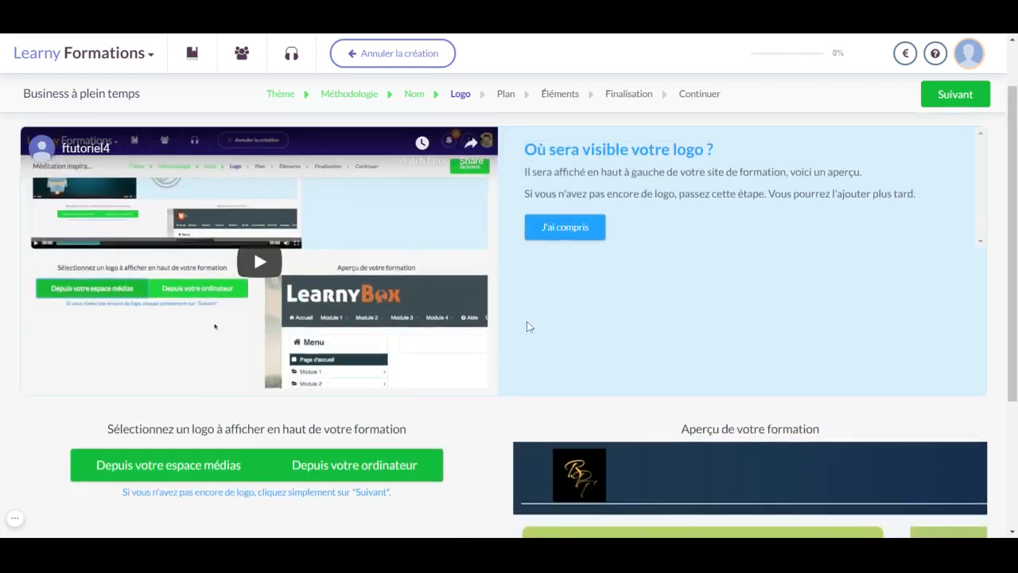
{"action": "scroll", "coordinate": [527, 326], "scroll_direction": "down", "scroll_amount": 2}
{"action": "scroll", "coordinate": [520, 345], "scroll_direction": "down", "scroll_amount": 2}
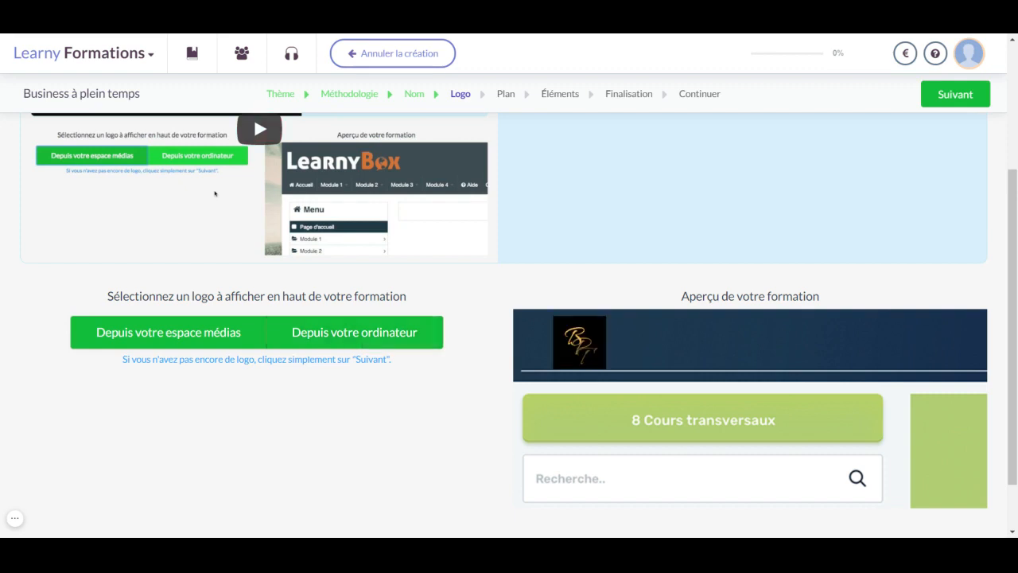
{"action": "scroll", "coordinate": [561, 343], "scroll_direction": "down", "scroll_amount": 2}
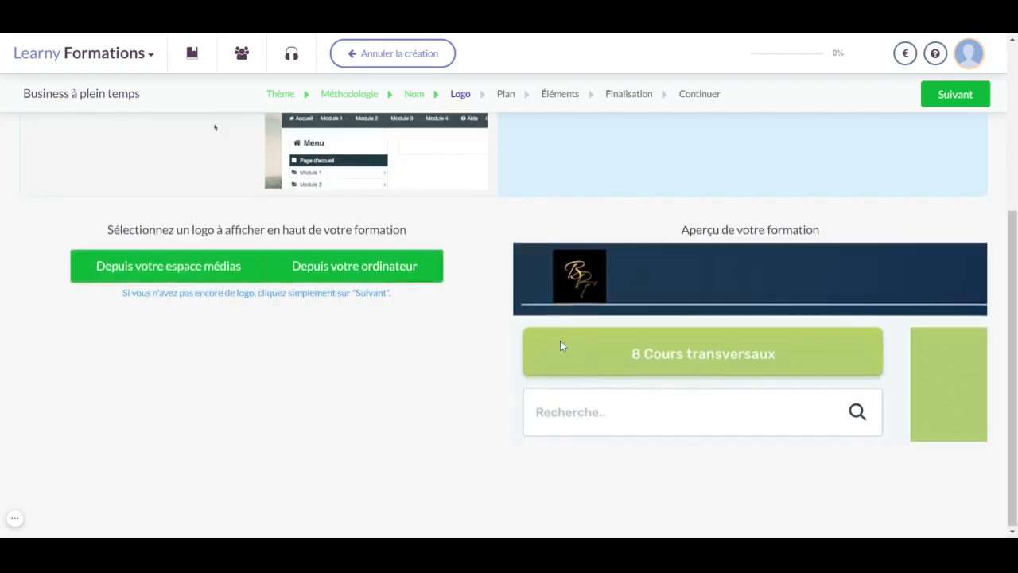
{"action": "left_click", "coordinate": [948, 99]}
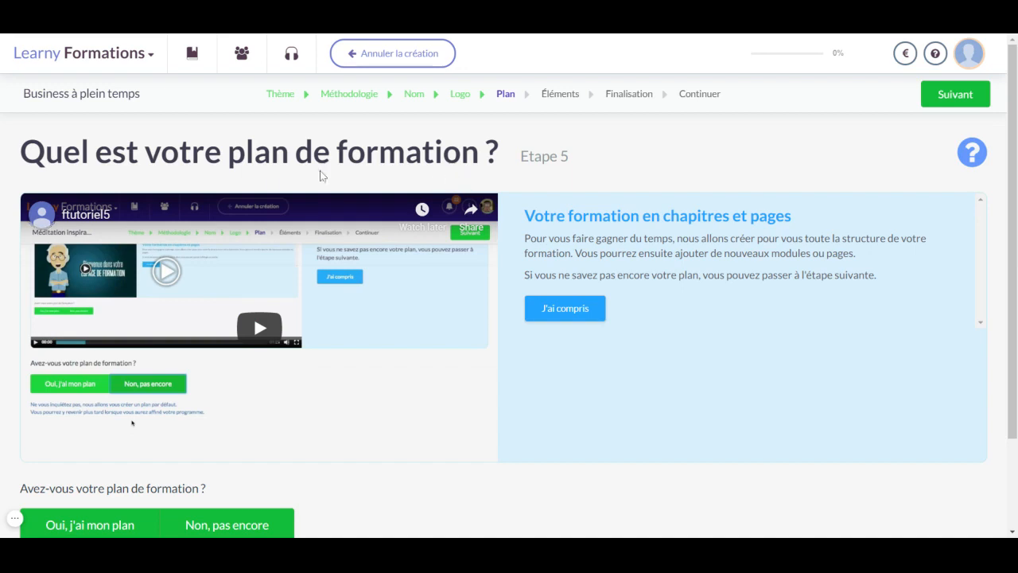
- Indicate that the training plan is ready, set 3 modules with 2 pages per module, and continue to the elements stage
{"action": "scroll", "coordinate": [263, 223], "scroll_direction": "down", "scroll_amount": 1}
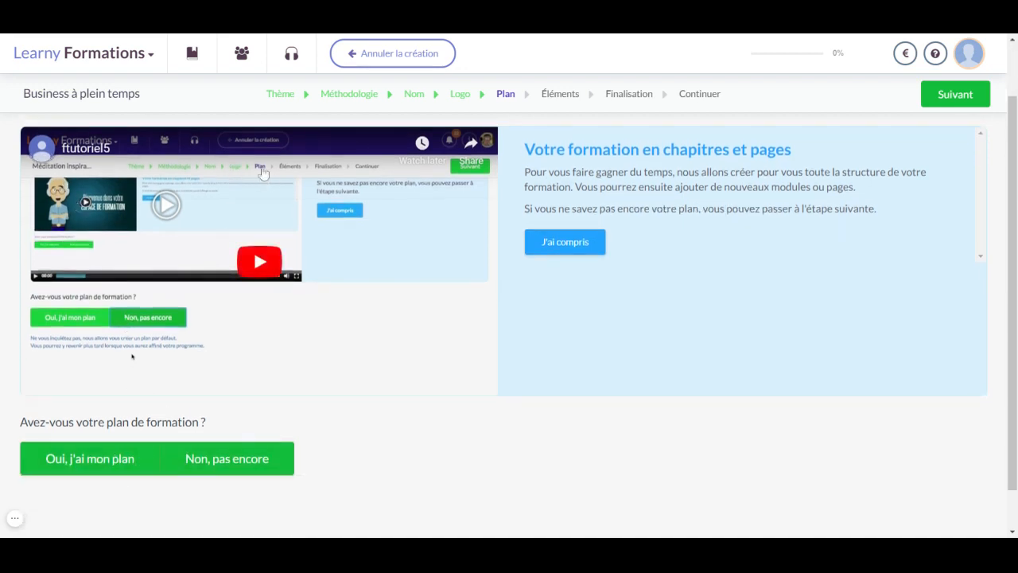
{"action": "scroll", "coordinate": [223, 448], "scroll_direction": "down", "scroll_amount": 1}
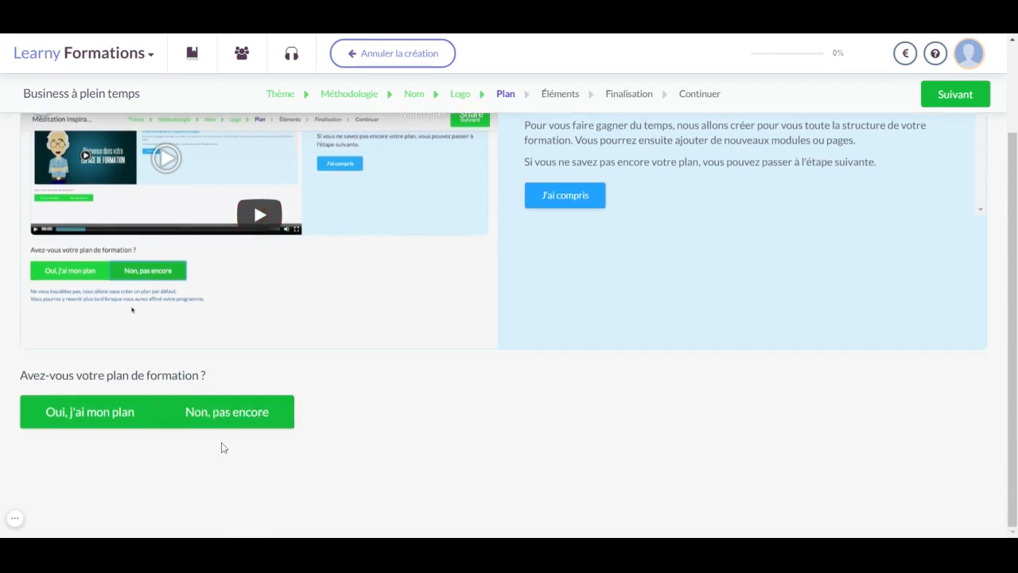
{"action": "left_click", "coordinate": [119, 423]}
{"action": "scroll", "coordinate": [113, 443], "scroll_direction": "down", "scroll_amount": 2}
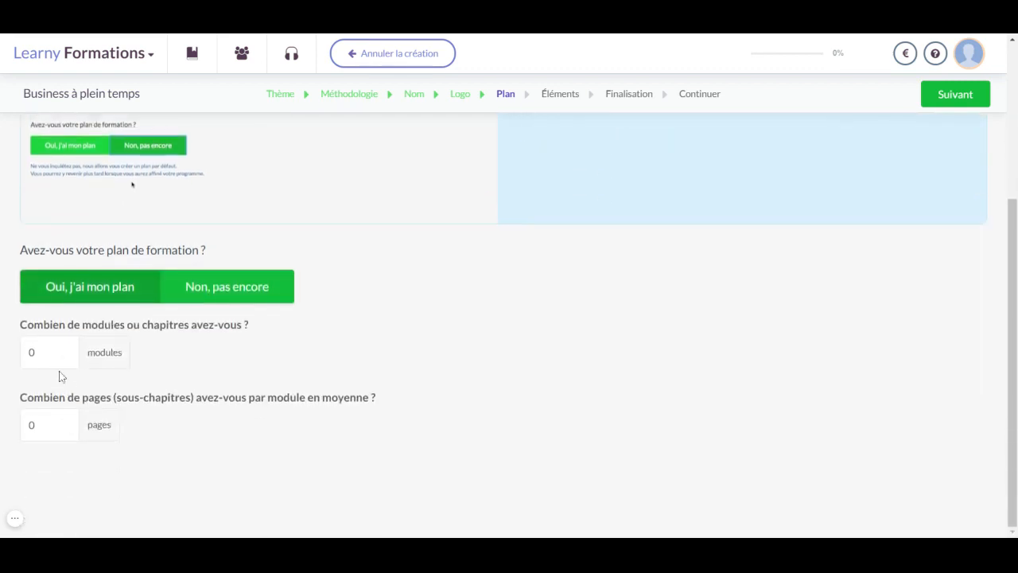
{"action": "left_click", "coordinate": [63, 352]}
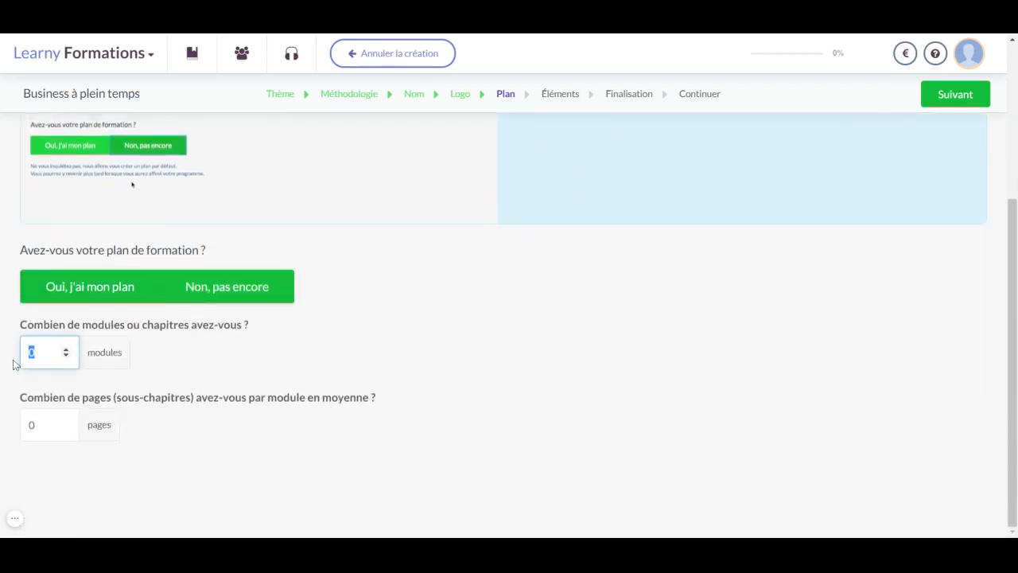
{"action": "type", "text": "3"}
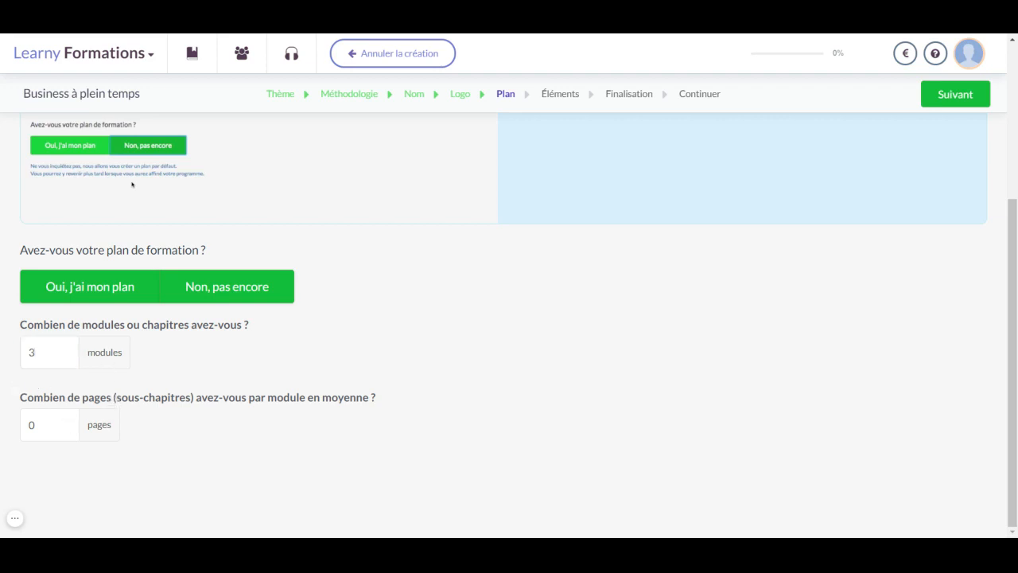
{"action": "left_click", "coordinate": [22, 425]}
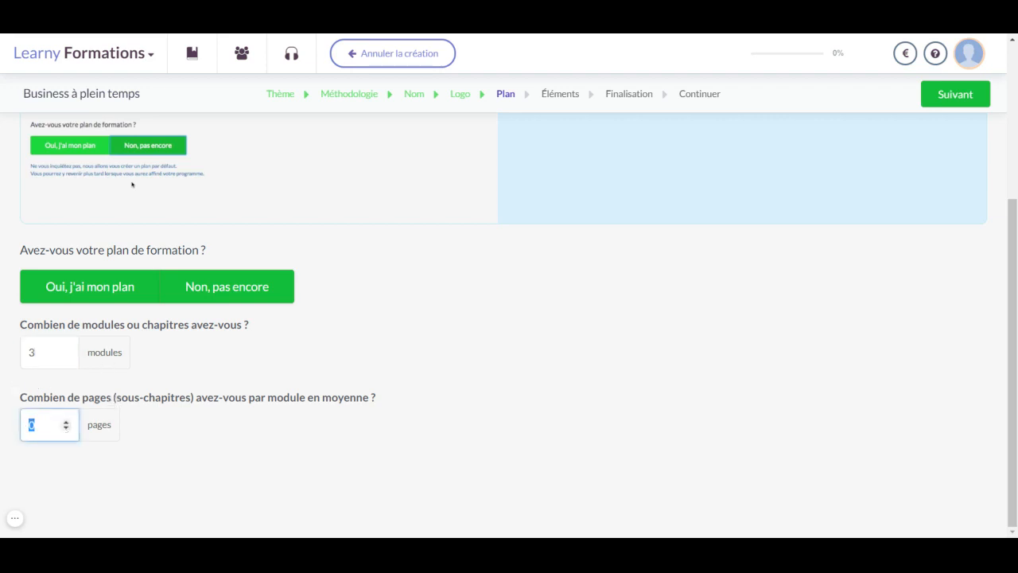
{"action": "left_click", "coordinate": [158, 439]}
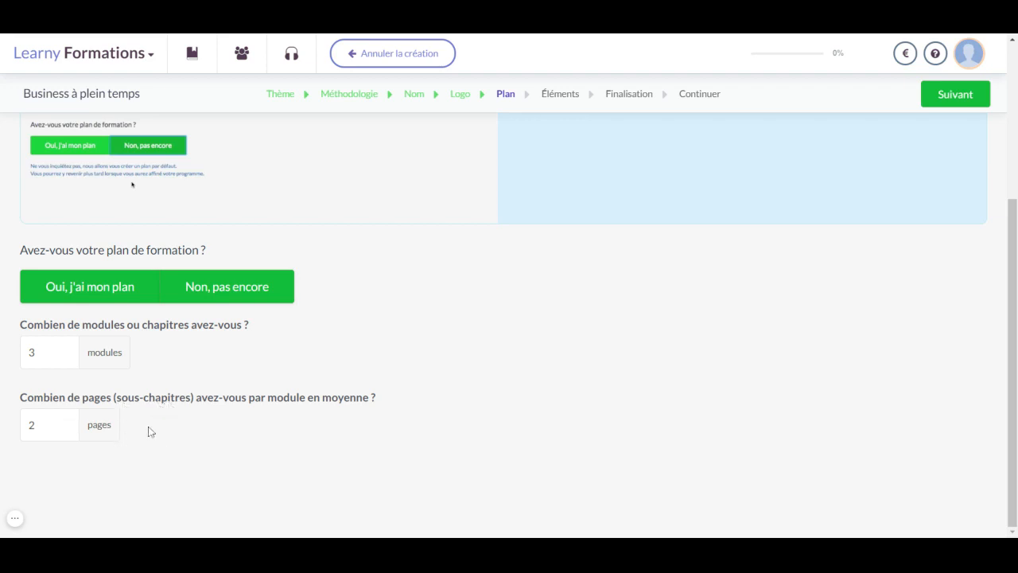
{"action": "scroll", "coordinate": [530, 402], "scroll_direction": "up", "scroll_amount": 3}
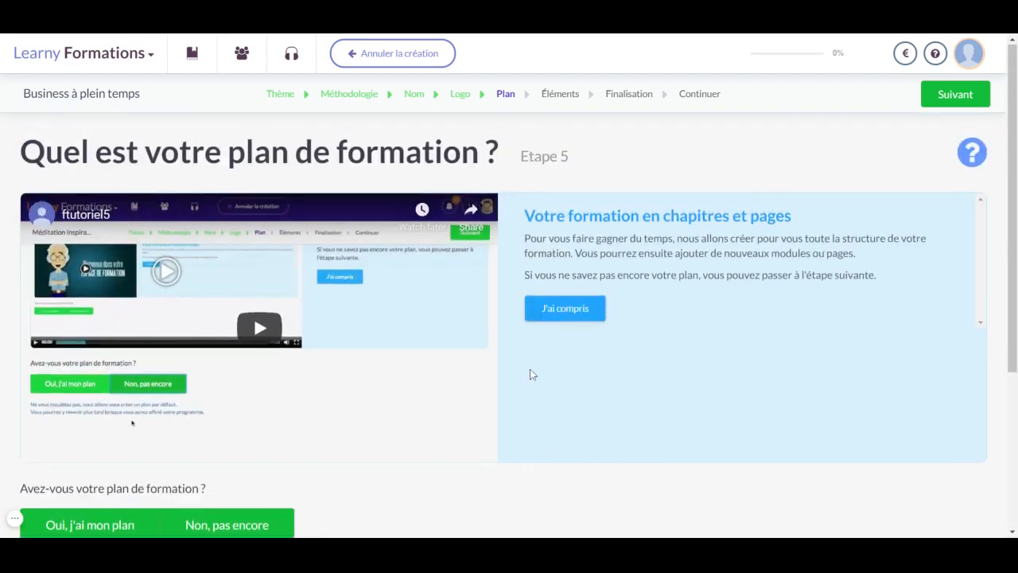
{"action": "left_click", "coordinate": [958, 106]}
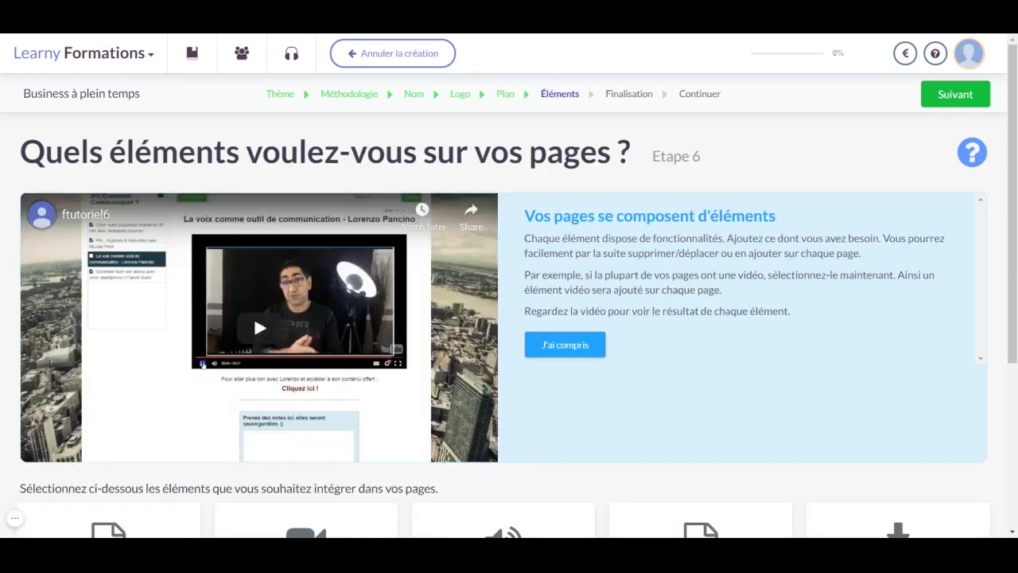
- Include the Vidéo, Texte, Bloc de téléchargement and Espace de commentaire elements on the training's pages and continue to the finalisation stage
{"action": "scroll", "coordinate": [581, 275], "scroll_direction": "down", "scroll_amount": 3}
{"action": "scroll", "coordinate": [581, 275], "scroll_direction": "up", "scroll_amount": 3}
{"action": "scroll", "coordinate": [543, 288], "scroll_direction": "down", "scroll_amount": 3}
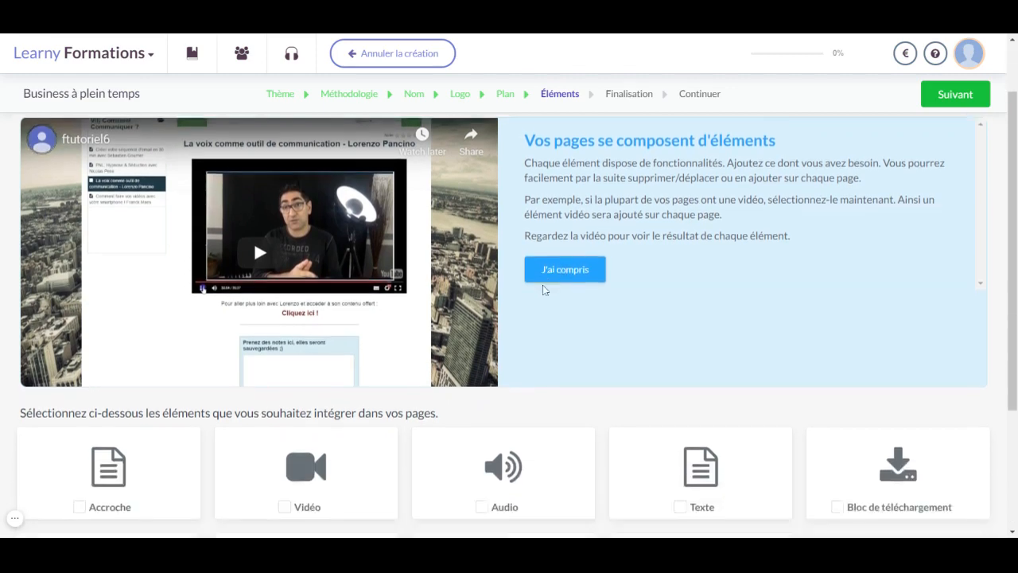
{"action": "scroll", "coordinate": [536, 289], "scroll_direction": "up", "scroll_amount": 1}
{"action": "scroll", "coordinate": [538, 288], "scroll_direction": "up", "scroll_amount": 1}
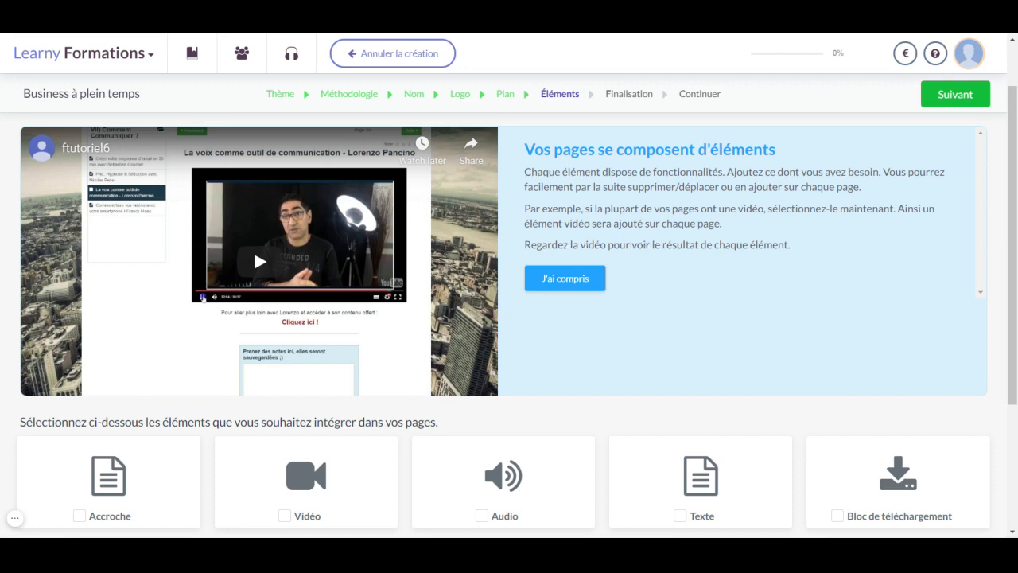
{"action": "scroll", "coordinate": [644, 259], "scroll_direction": "down", "scroll_amount": 3}
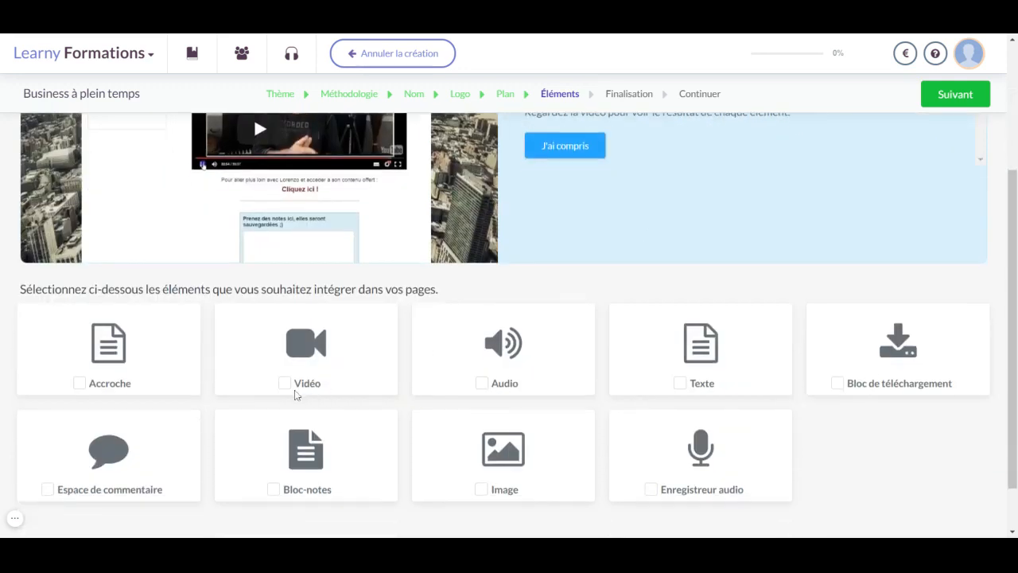
{"action": "left_click", "coordinate": [292, 390]}
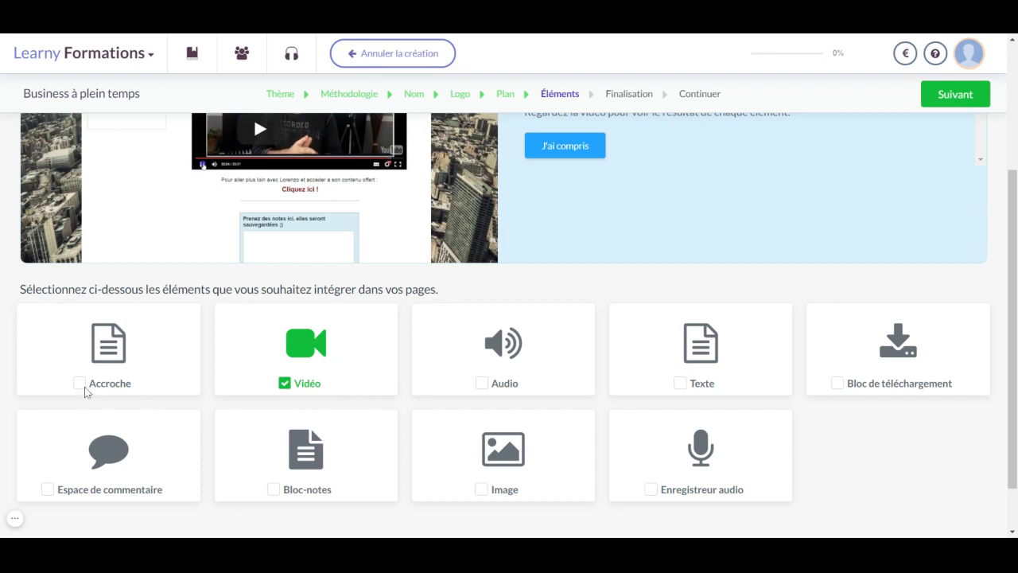
{"action": "left_click", "coordinate": [680, 390]}
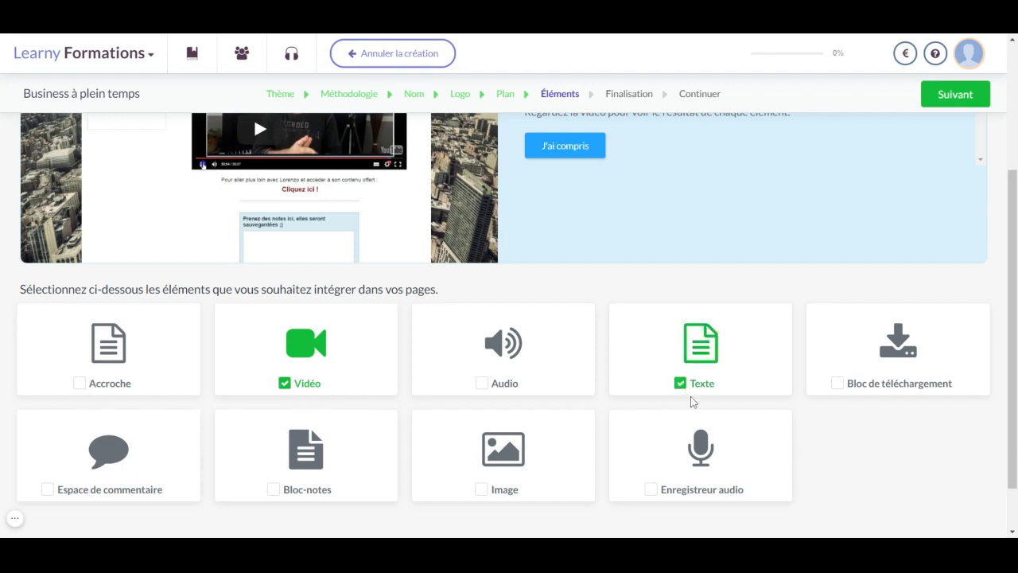
{"action": "left_click", "coordinate": [838, 389]}
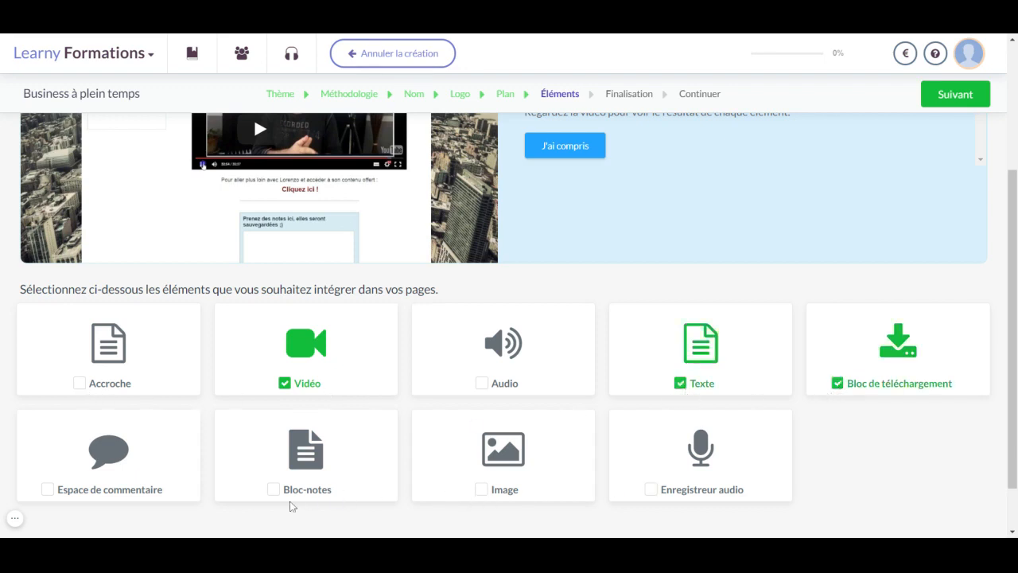
{"action": "left_click", "coordinate": [49, 491]}
{"action": "left_click", "coordinate": [961, 105]}
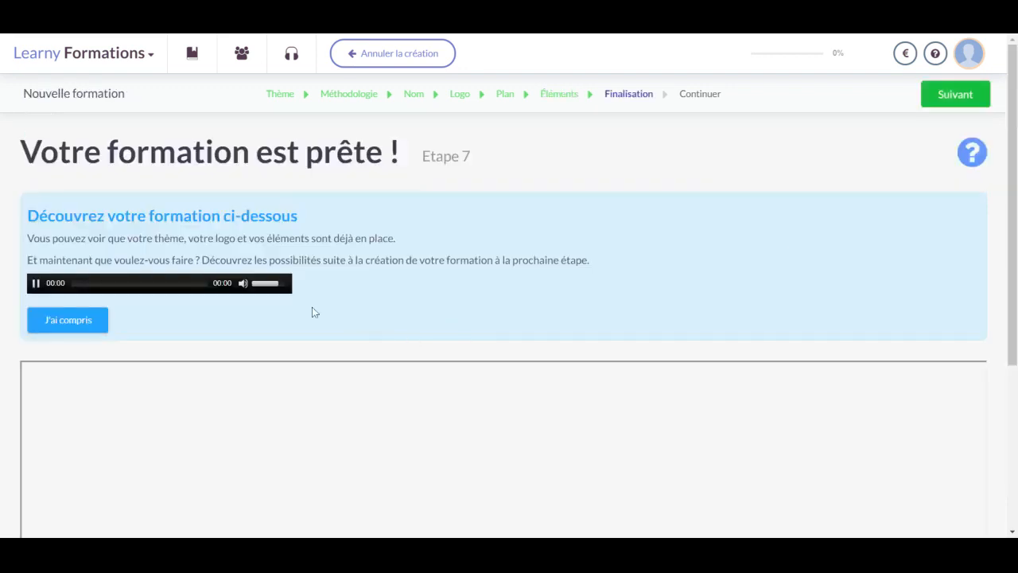
- Look over the finished training's introduction and preview, and view the options offered at the Continuer stage
{"action": "scroll", "coordinate": [402, 279], "scroll_direction": "down", "scroll_amount": 3}
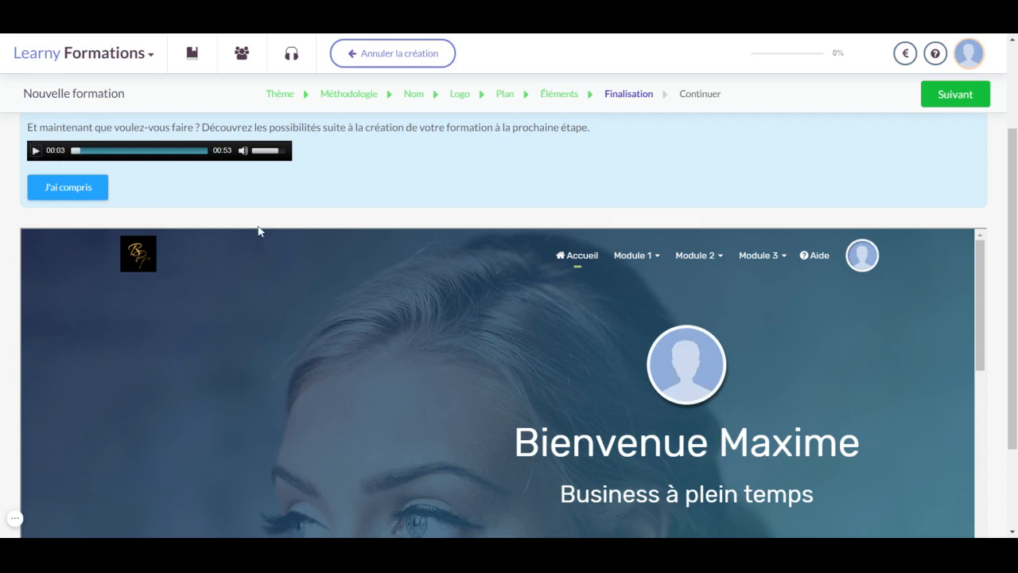
{"action": "scroll", "coordinate": [435, 232], "scroll_direction": "up", "scroll_amount": 3}
{"action": "scroll", "coordinate": [493, 182], "scroll_direction": "down", "scroll_amount": 5}
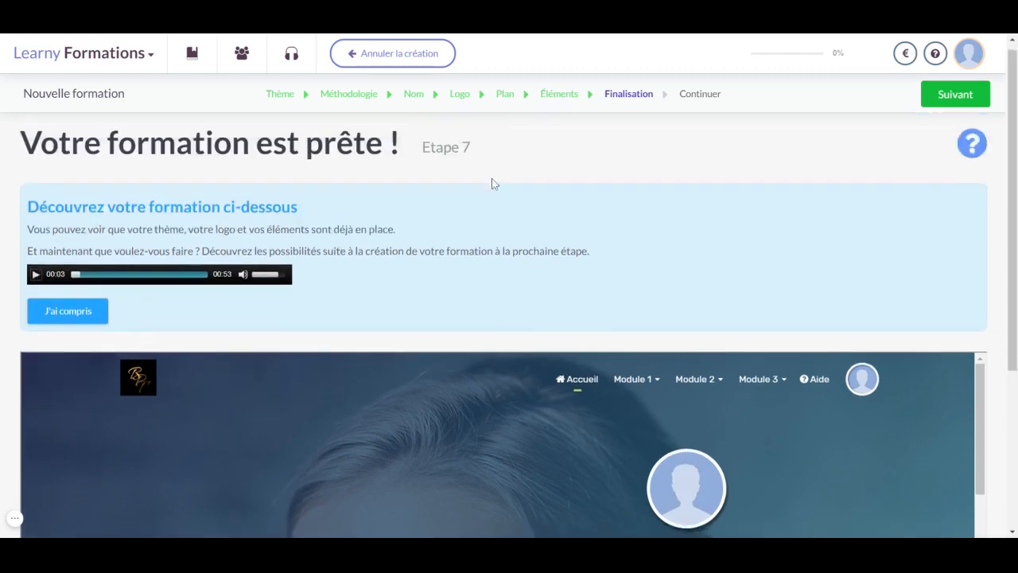
{"action": "left_click", "coordinate": [957, 96]}
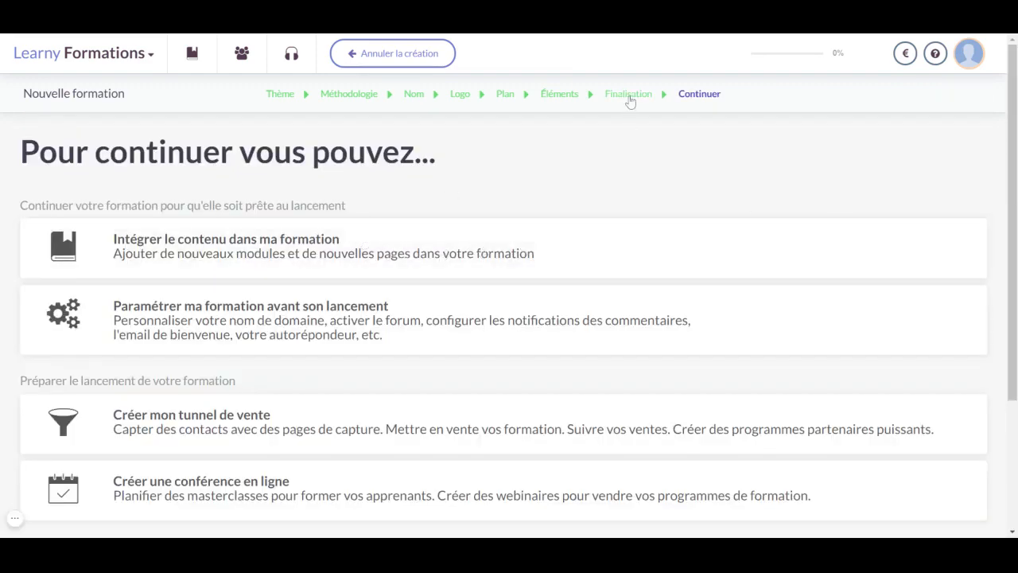
- Return to the Finalisation stage and dismiss its audio explanation
{"action": "left_click", "coordinate": [629, 94]}
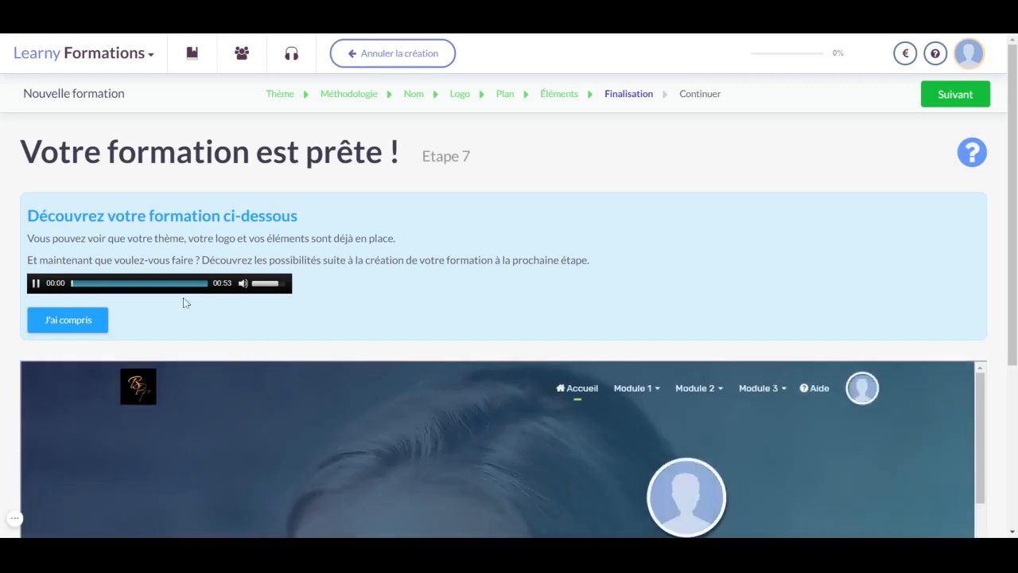
{"action": "left_click", "coordinate": [42, 284]}
{"action": "left_click", "coordinate": [75, 320]}
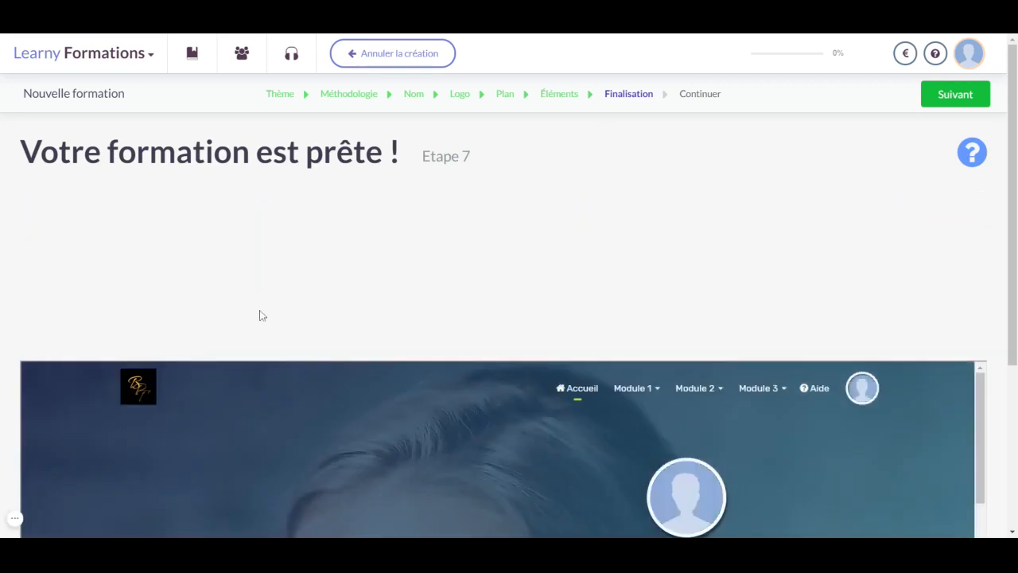
- Examine the training's home page preview, including the logo, module menus, progress area, module list and Mes formations section
{"action": "scroll", "coordinate": [501, 242], "scroll_direction": "down", "scroll_amount": 3}
{"action": "scroll", "coordinate": [477, 263], "scroll_direction": "up", "scroll_amount": 3}
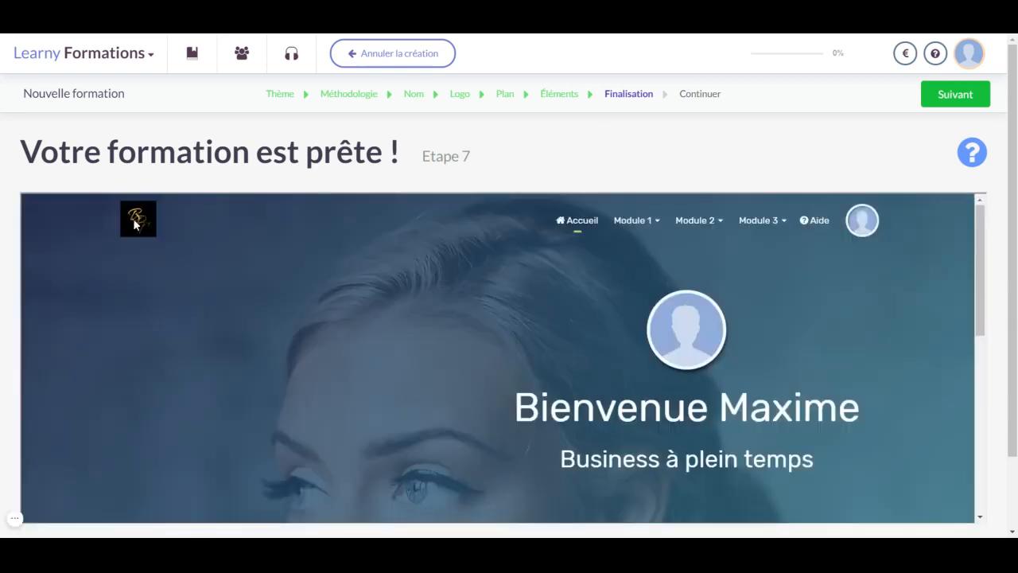
{"action": "scroll", "coordinate": [512, 278], "scroll_direction": "down", "scroll_amount": 5}
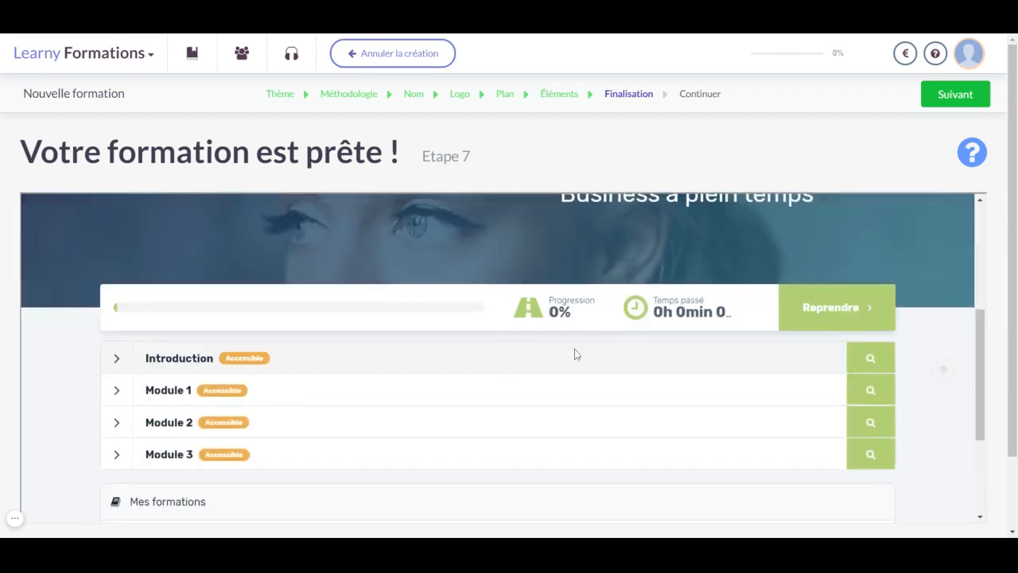
{"action": "scroll", "coordinate": [686, 399], "scroll_direction": "up", "scroll_amount": 5}
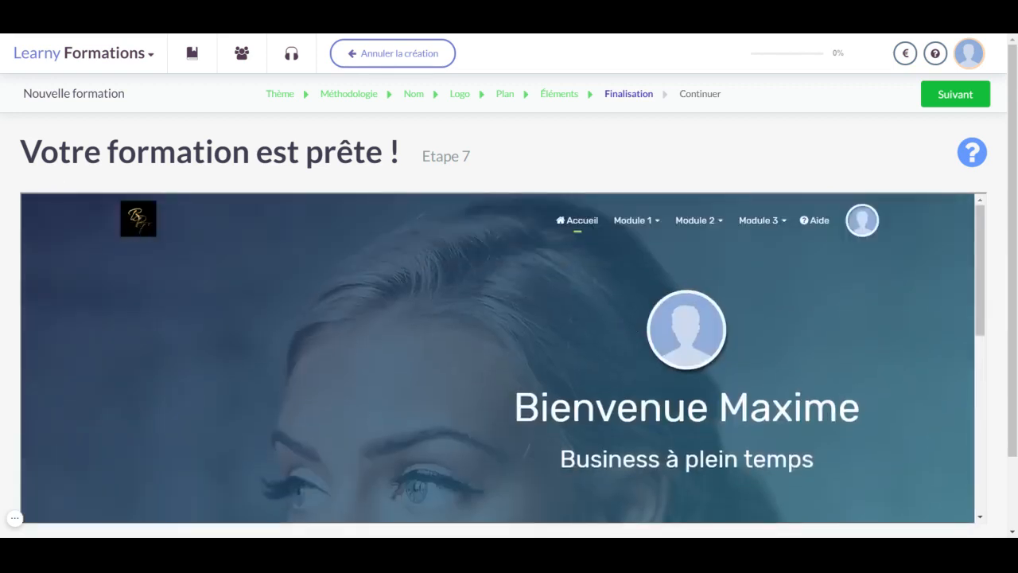
{"action": "scroll", "coordinate": [497, 358], "scroll_direction": "down", "scroll_amount": 1}
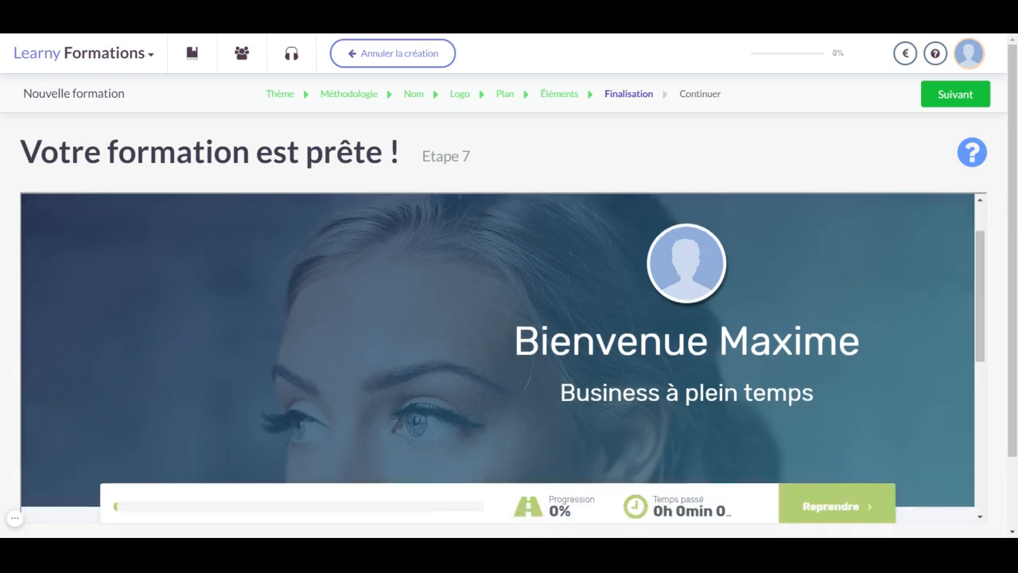
{"action": "scroll", "coordinate": [407, 372], "scroll_direction": "up", "scroll_amount": 1}
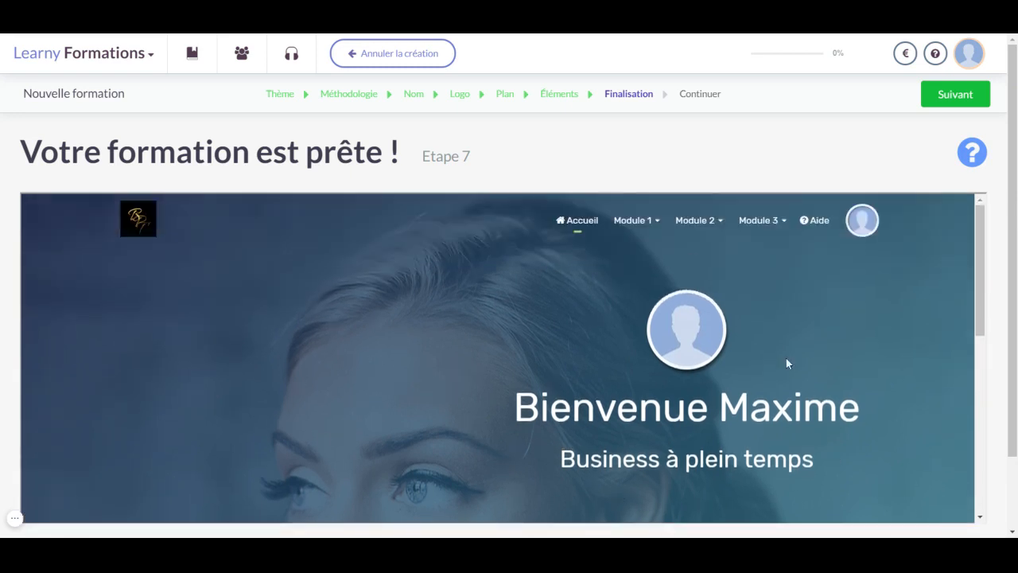
{"action": "mouse_move", "coordinate": [633, 230]}
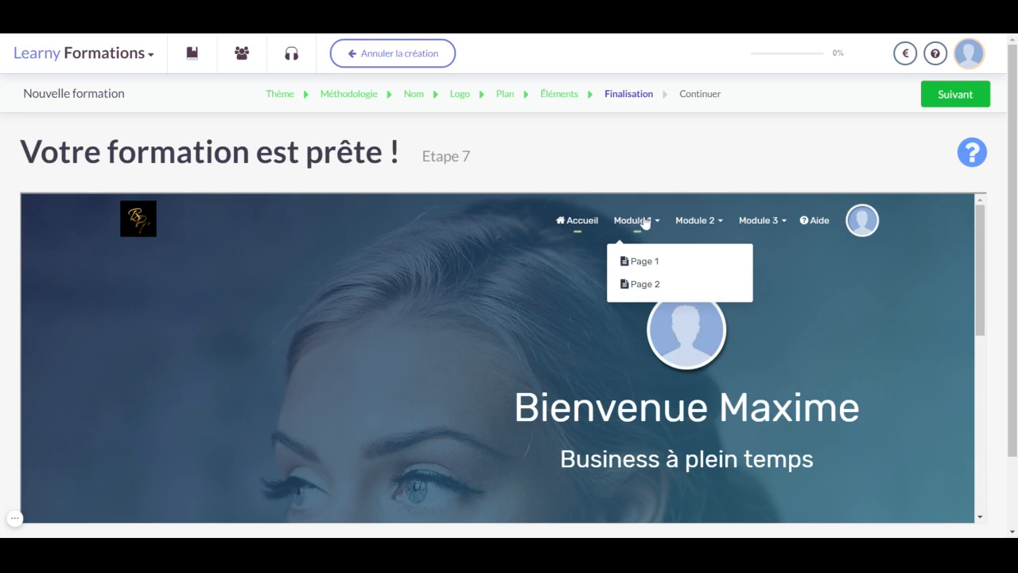
{"action": "mouse_move", "coordinate": [697, 227]}
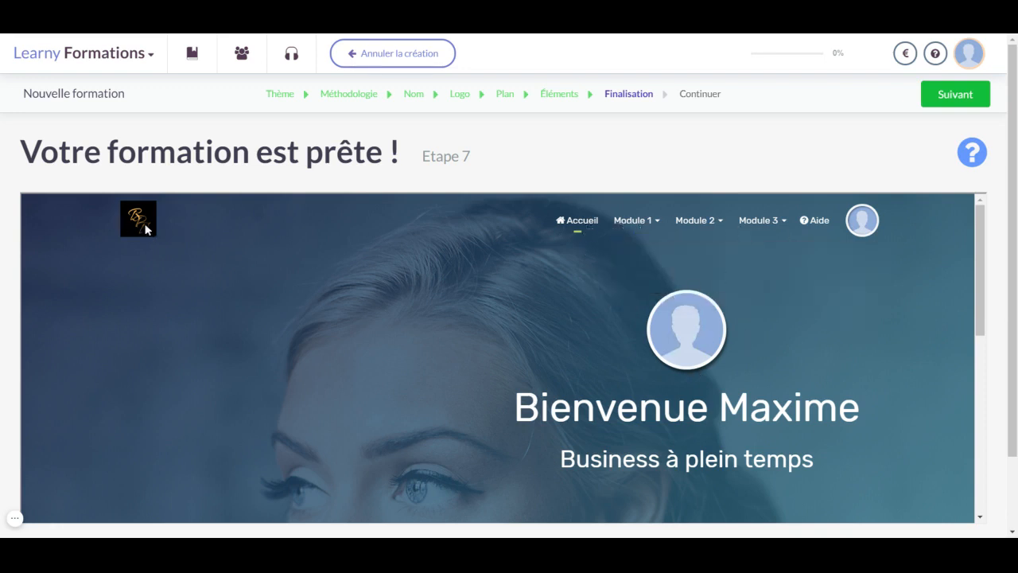
{"action": "scroll", "coordinate": [603, 330], "scroll_direction": "down", "scroll_amount": 4}
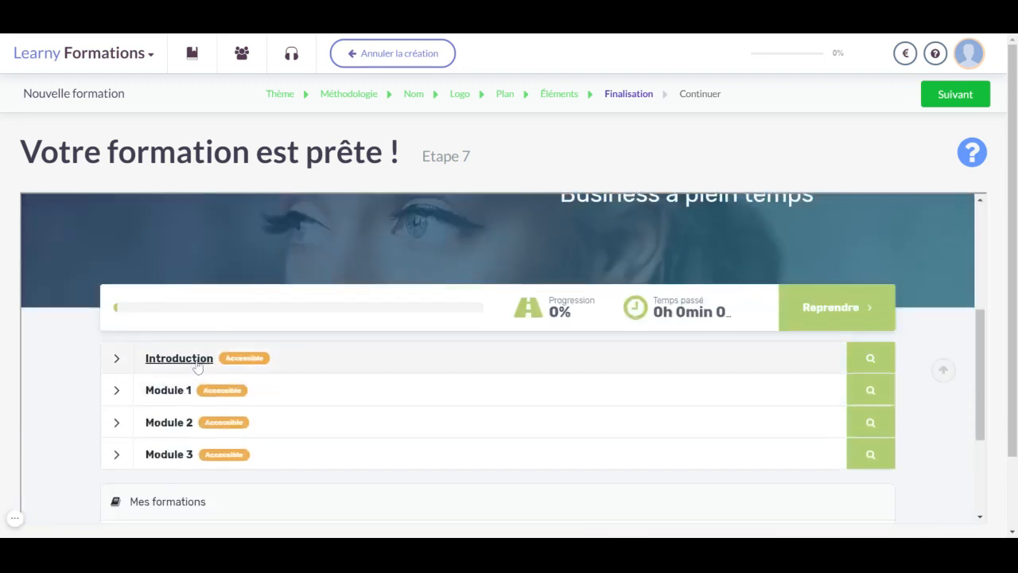
{"action": "scroll", "coordinate": [628, 365], "scroll_direction": "up", "scroll_amount": 1}
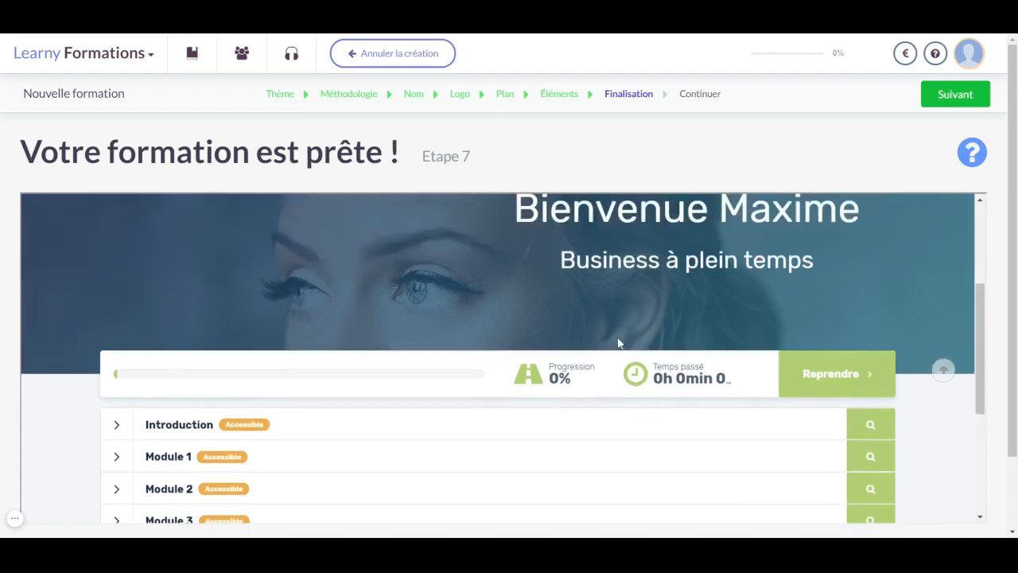
{"action": "scroll", "coordinate": [187, 398], "scroll_direction": "down", "scroll_amount": 3}
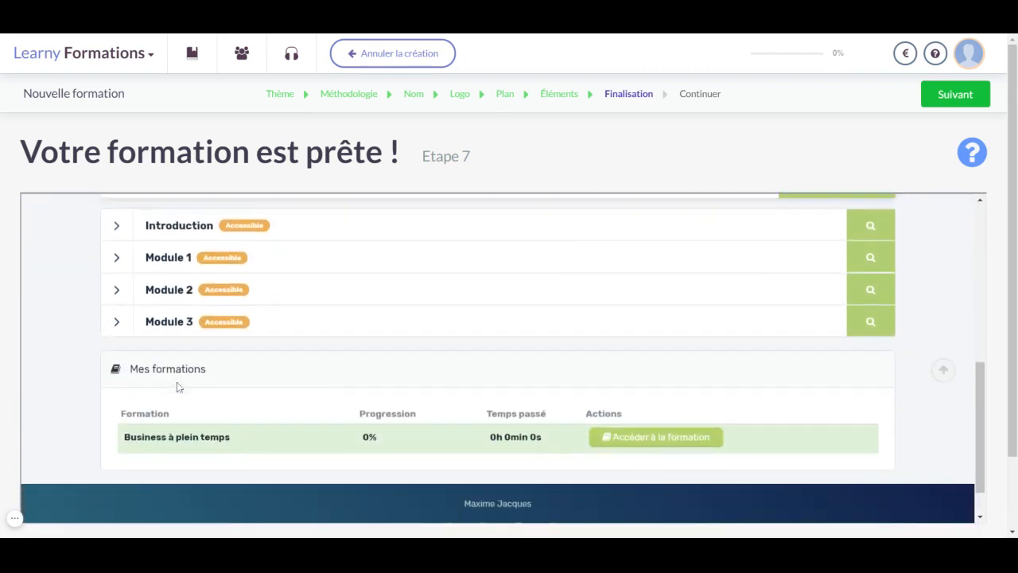
- Check the training's entry in the Mes formations section of the home page preview and return to the module list
{"action": "scroll", "coordinate": [179, 386], "scroll_direction": "down", "scroll_amount": 1}
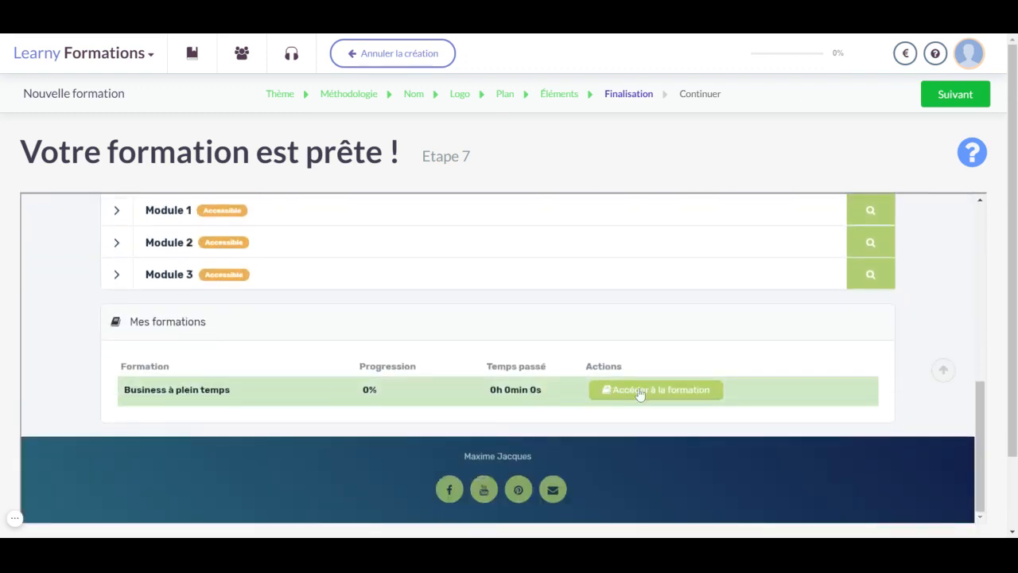
{"action": "double_click", "coordinate": [362, 390]}
{"action": "scroll", "coordinate": [559, 387], "scroll_direction": "up", "scroll_amount": 5}
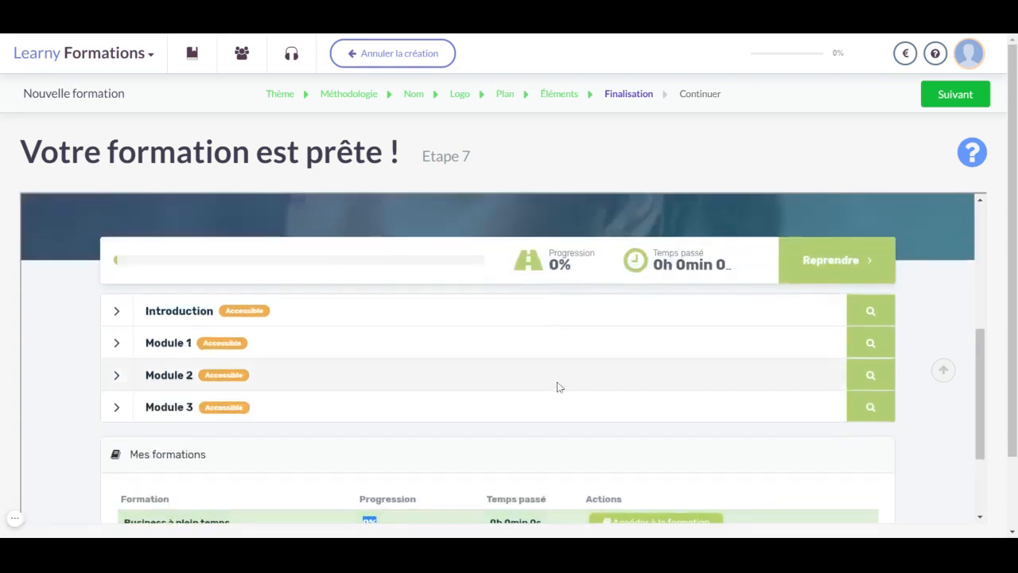
{"action": "scroll", "coordinate": [515, 393], "scroll_direction": "down", "scroll_amount": 5}
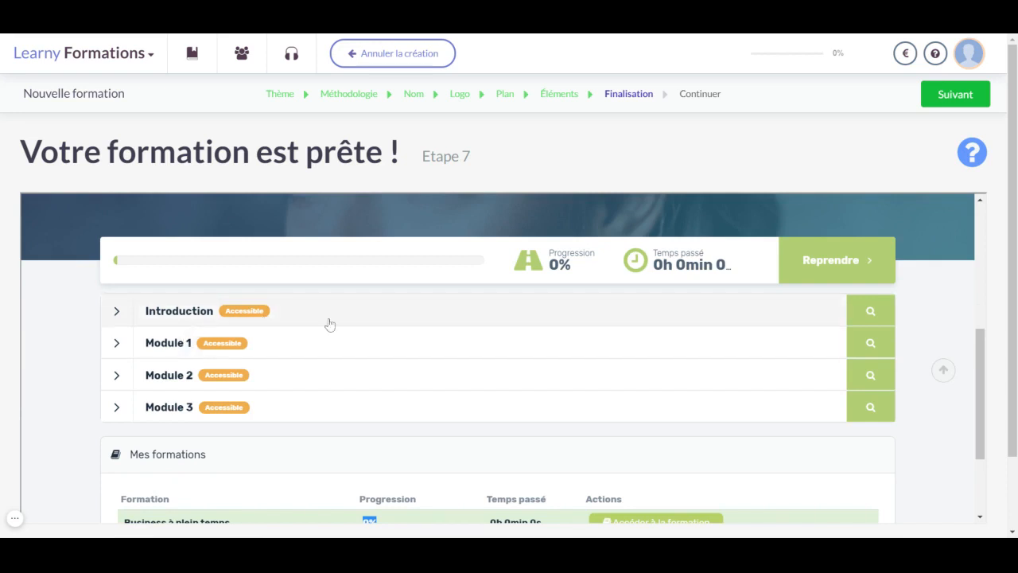
- Open Module 1 in the training preview and examine its page list
{"action": "left_click", "coordinate": [118, 344]}
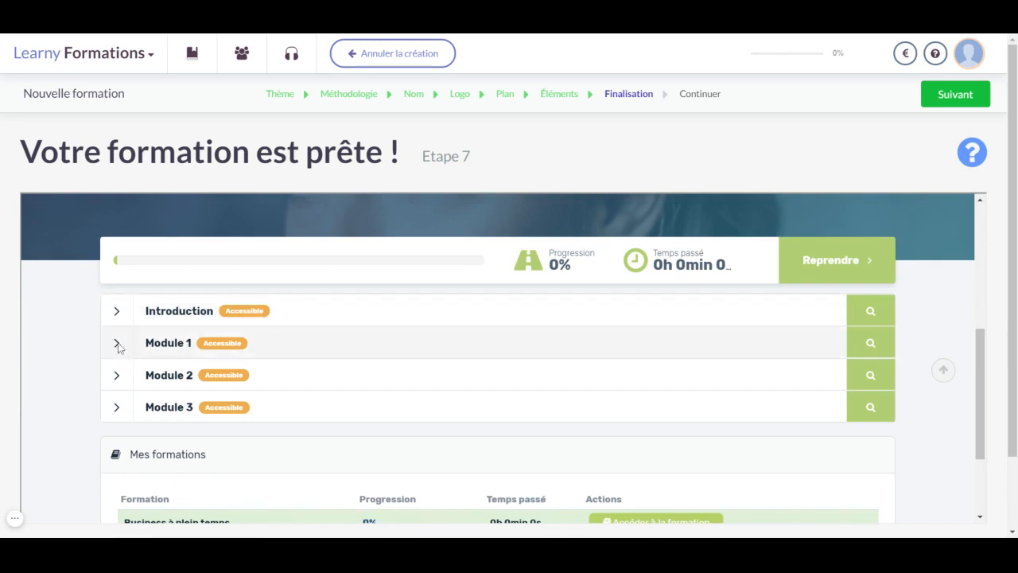
{"action": "left_click", "coordinate": [184, 350]}
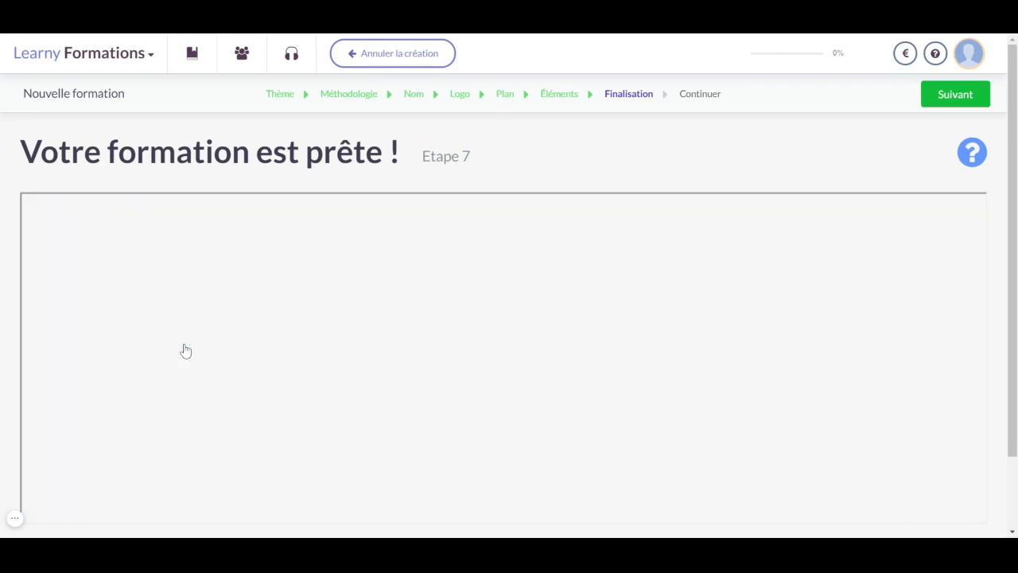
{"action": "scroll", "coordinate": [357, 313], "scroll_direction": "down", "scroll_amount": 2}
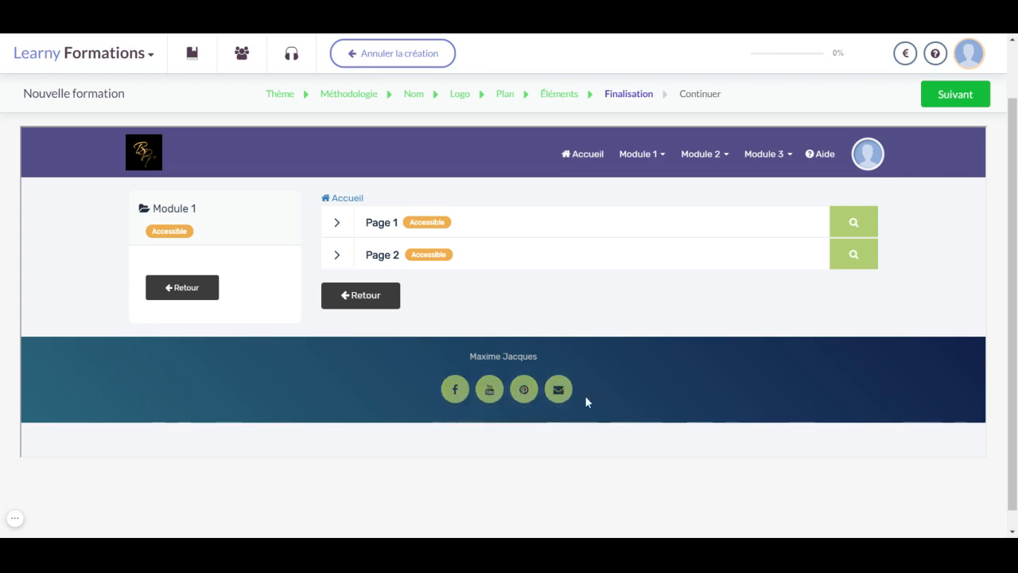
{"action": "scroll", "coordinate": [561, 386], "scroll_direction": "up", "scroll_amount": 1}
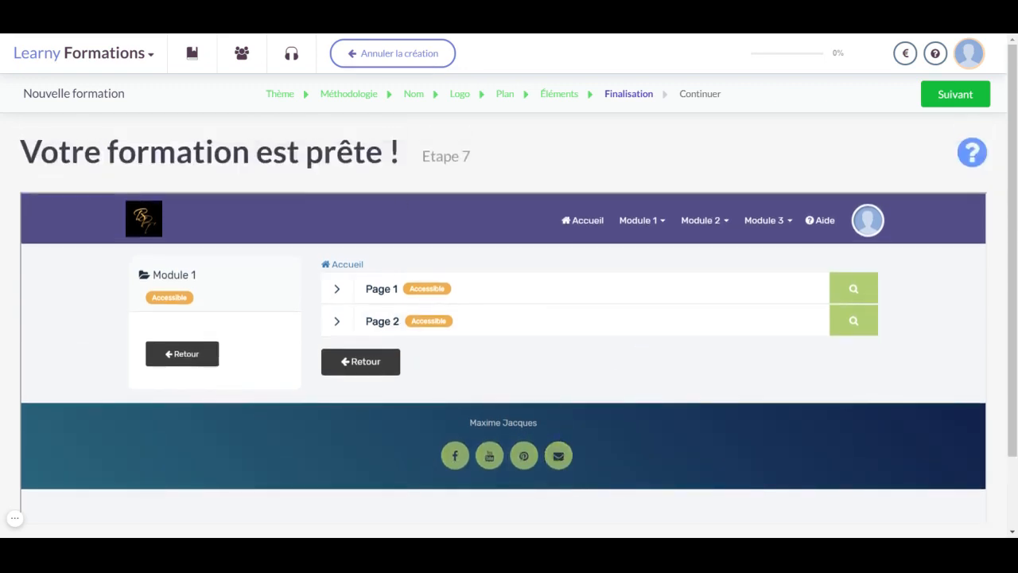
- Reload the Finalisation stage, pause its audio explanation and proceed to the Continuer stage
{"action": "left_click", "coordinate": [640, 98]}
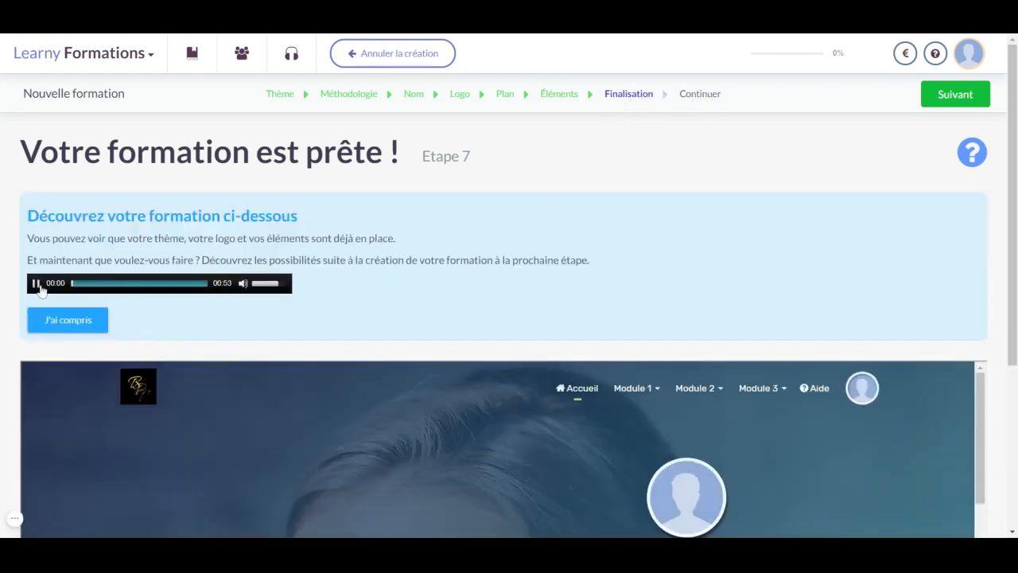
{"action": "left_click", "coordinate": [37, 284]}
{"action": "left_click", "coordinate": [956, 94]}
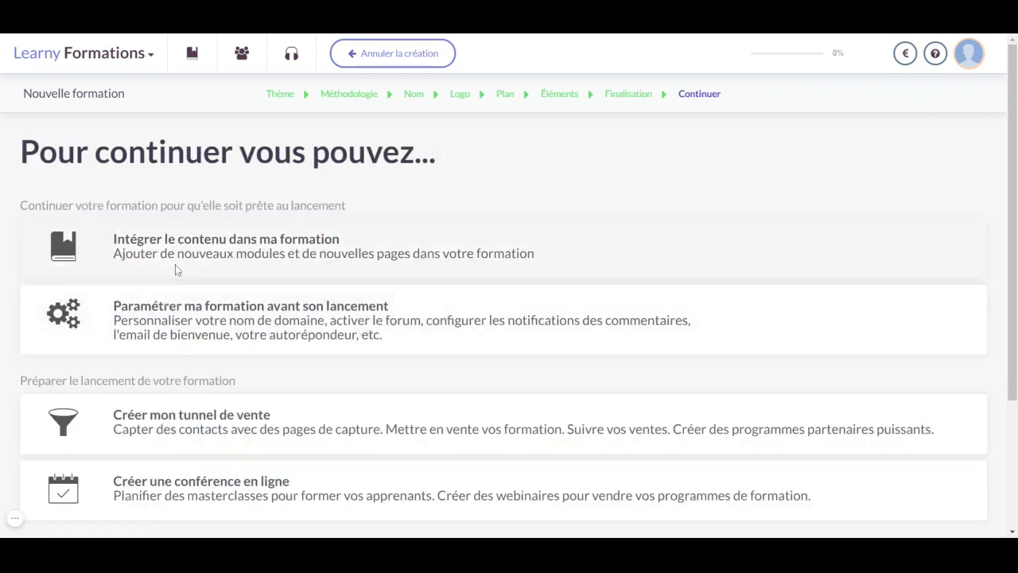
- Review the ways to continue and choose Intégrer le contenu dans ma formation
{"action": "scroll", "coordinate": [159, 239], "scroll_direction": "down", "scroll_amount": 1}
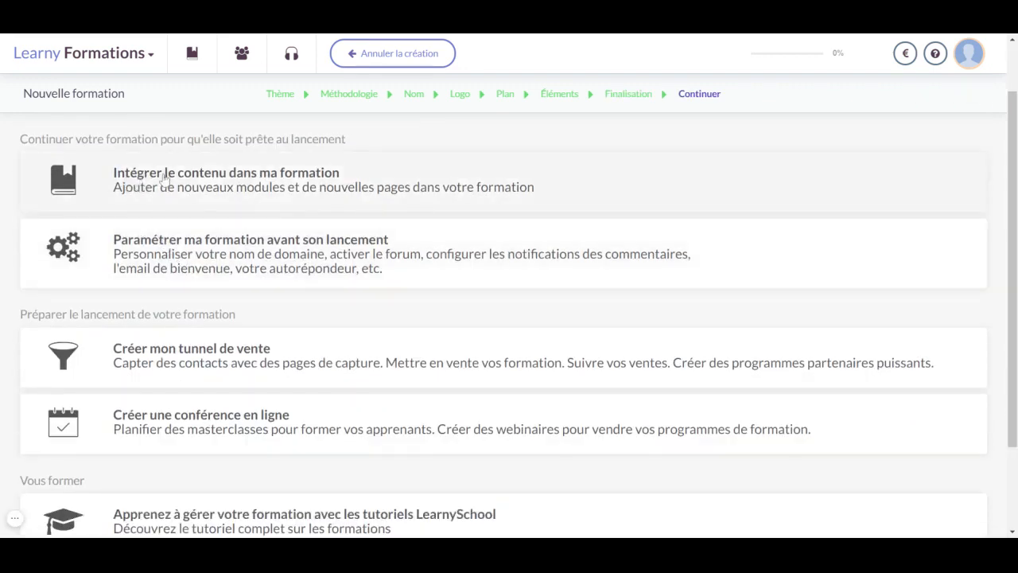
{"action": "scroll", "coordinate": [179, 222], "scroll_direction": "down", "scroll_amount": 2}
{"action": "scroll", "coordinate": [188, 263], "scroll_direction": "up", "scroll_amount": 2}
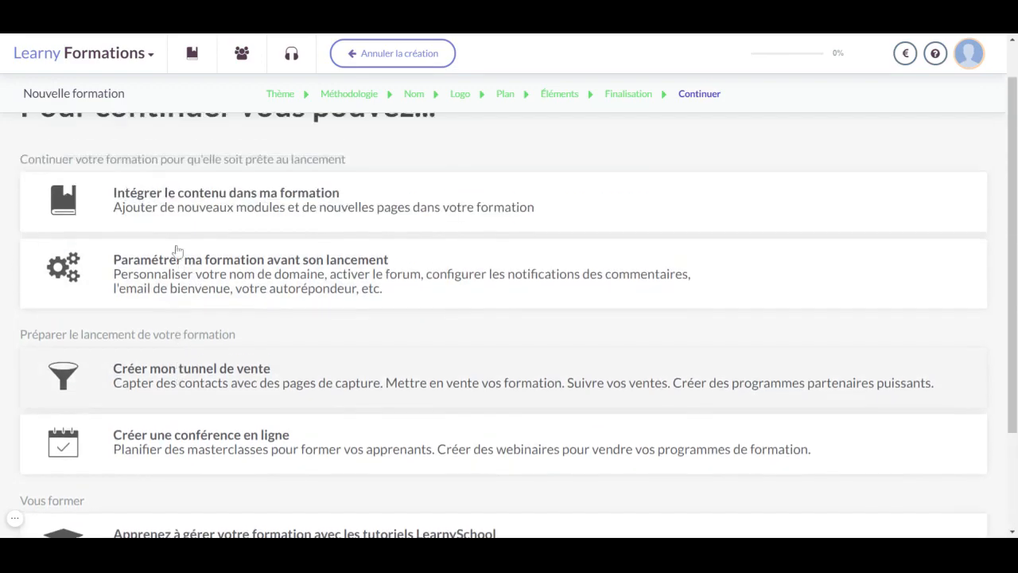
{"action": "left_click", "coordinate": [165, 211]}
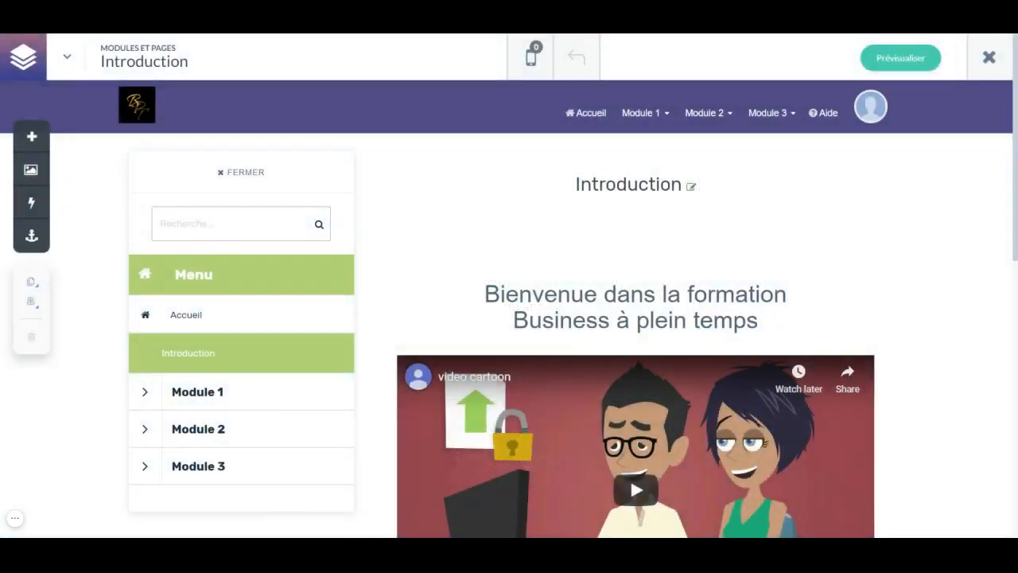
- Look over the Introduction page in the editor, including its welcome text, video, A faire block and comment area
{"action": "scroll", "coordinate": [365, 290], "scroll_direction": "down", "scroll_amount": 2}
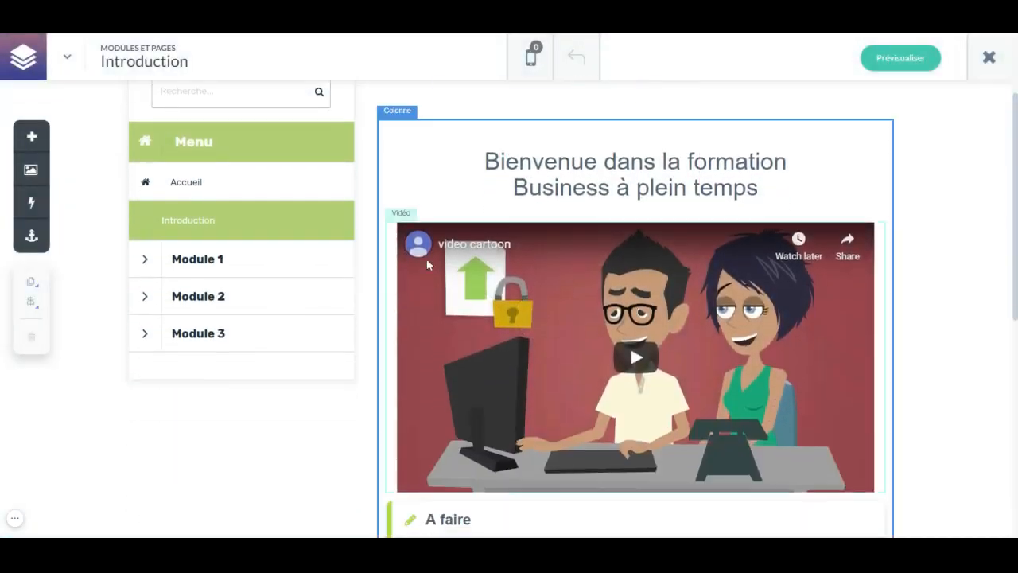
{"action": "scroll", "coordinate": [524, 302], "scroll_direction": "down", "scroll_amount": 6}
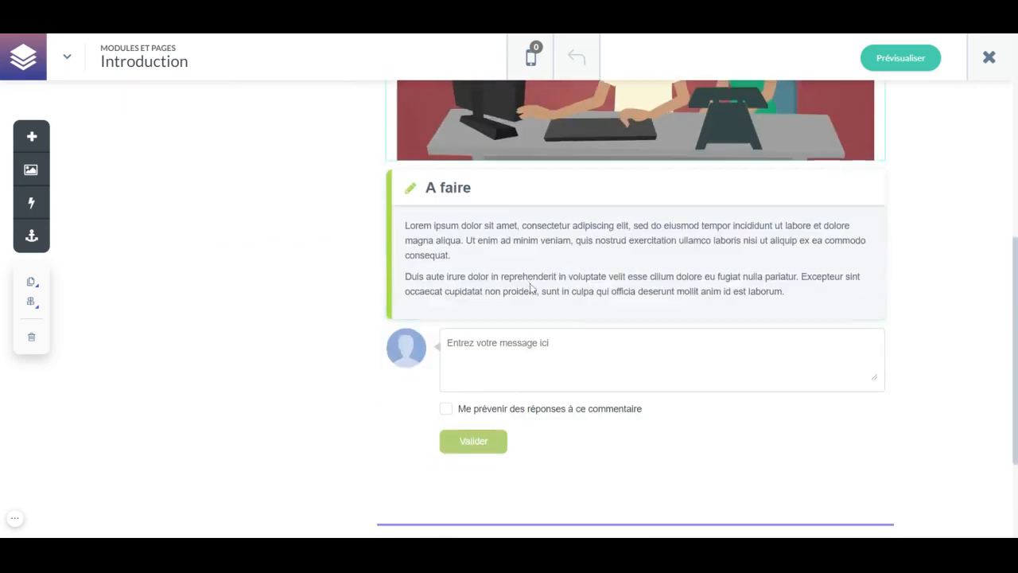
{"action": "scroll", "coordinate": [580, 329], "scroll_direction": "up", "scroll_amount": 6}
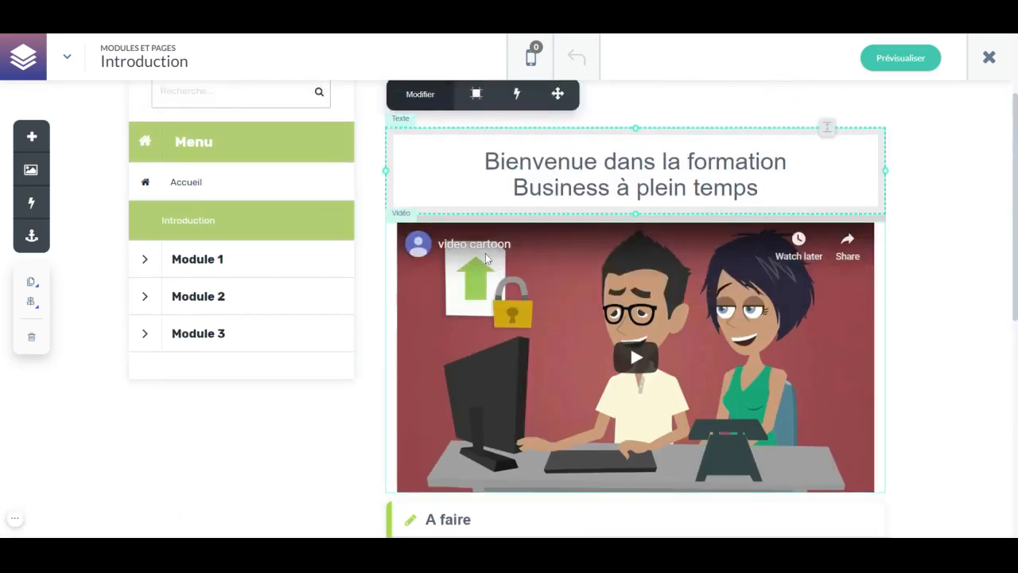
{"action": "scroll", "coordinate": [485, 253], "scroll_direction": "down", "scroll_amount": 1}
{"action": "scroll", "coordinate": [461, 228], "scroll_direction": "up", "scroll_amount": 3}
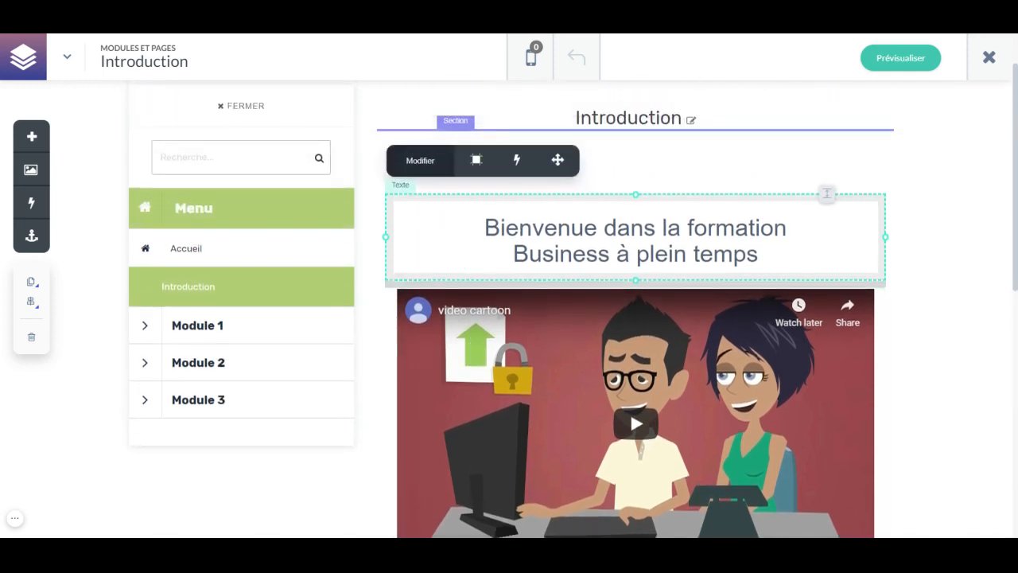
- Open Page 1 of Module 1 for editing, view its video element's settings and close them
{"action": "left_click", "coordinate": [199, 329]}
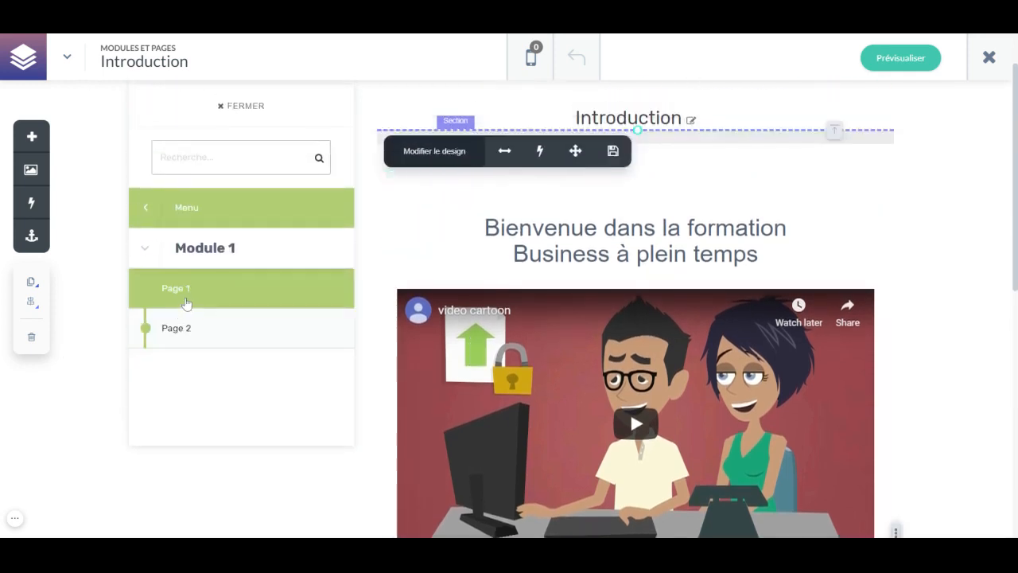
{"action": "left_click", "coordinate": [185, 303]}
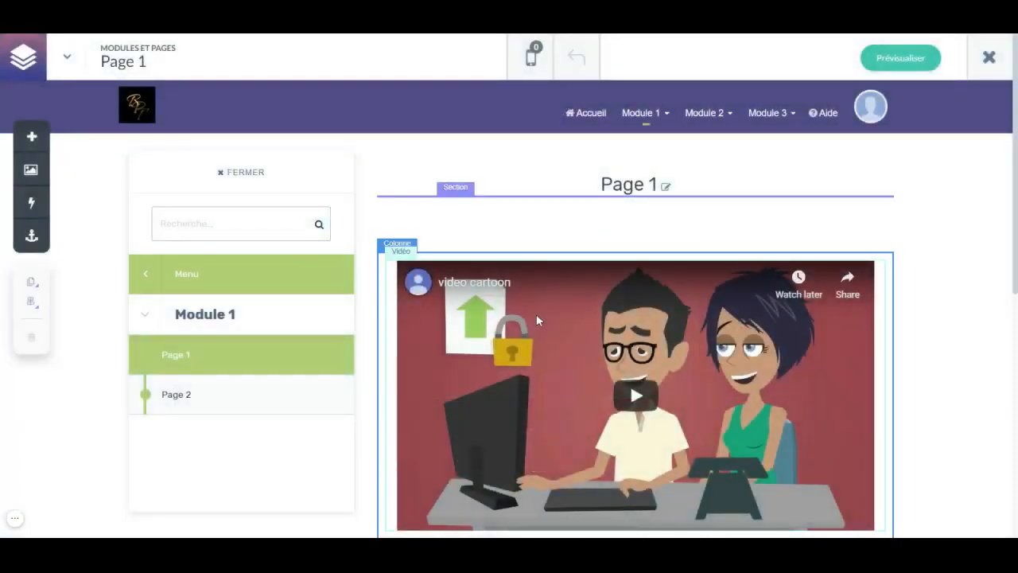
{"action": "left_click", "coordinate": [586, 317]}
{"action": "scroll", "coordinate": [556, 286], "scroll_direction": "down", "scroll_amount": 2}
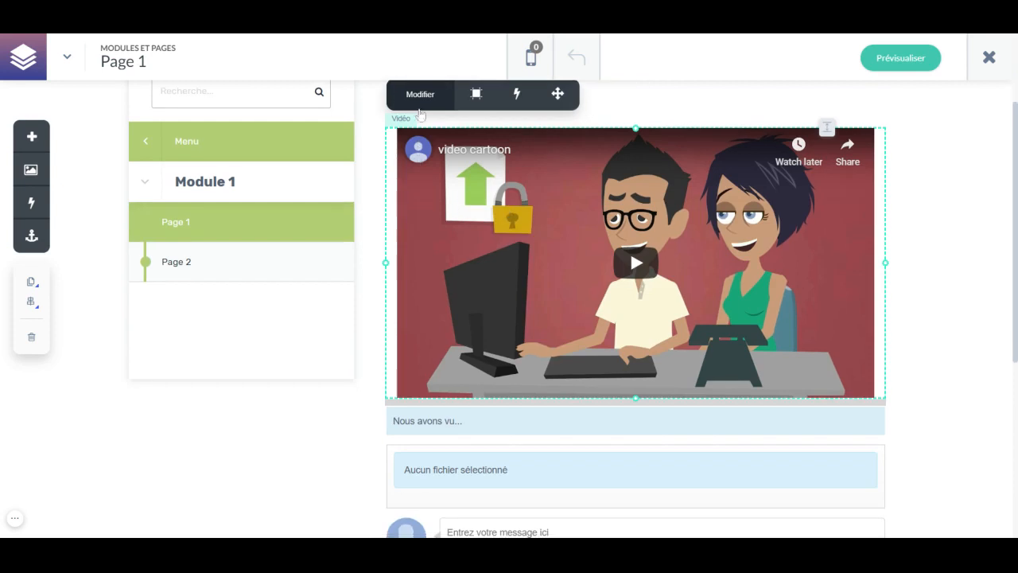
{"action": "left_click", "coordinate": [422, 96]}
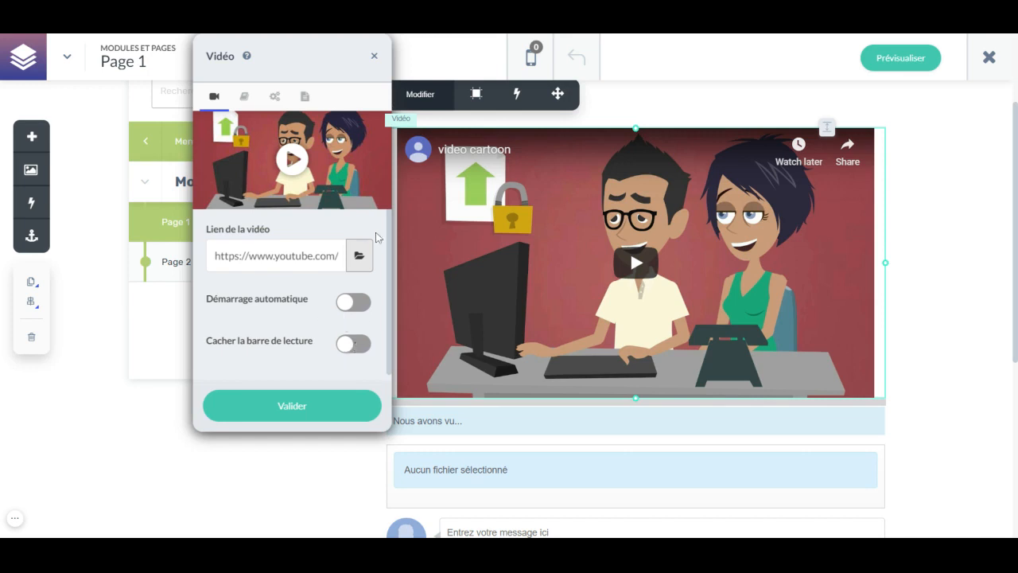
{"action": "left_click", "coordinate": [373, 55]}
- Insert a theme paragraph text element below the comment area on Page 1 and validate it
{"action": "scroll", "coordinate": [509, 318], "scroll_direction": "down", "scroll_amount": 1}
{"action": "scroll", "coordinate": [501, 326], "scroll_direction": "down", "scroll_amount": 2}
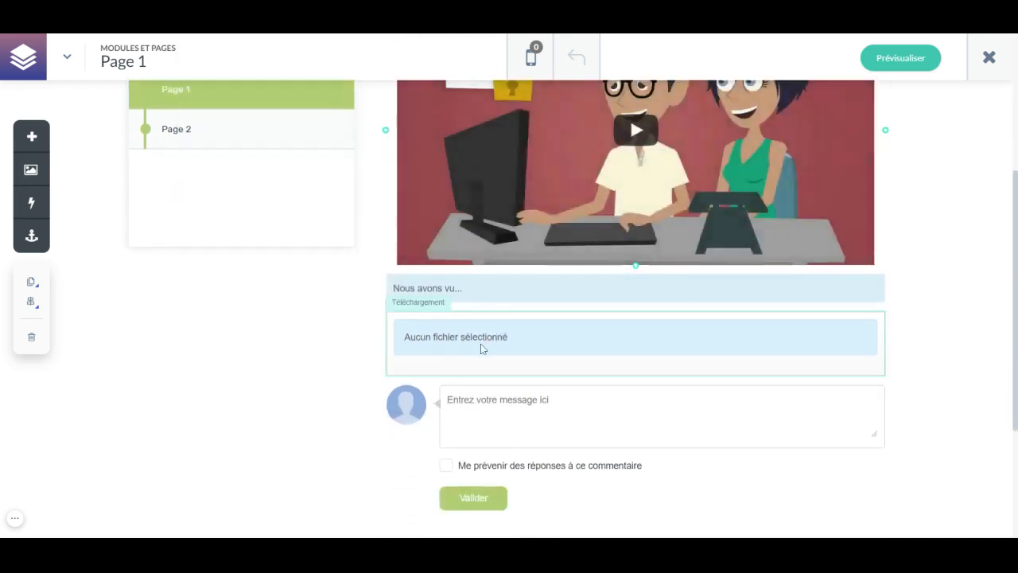
{"action": "left_click", "coordinate": [31, 140]}
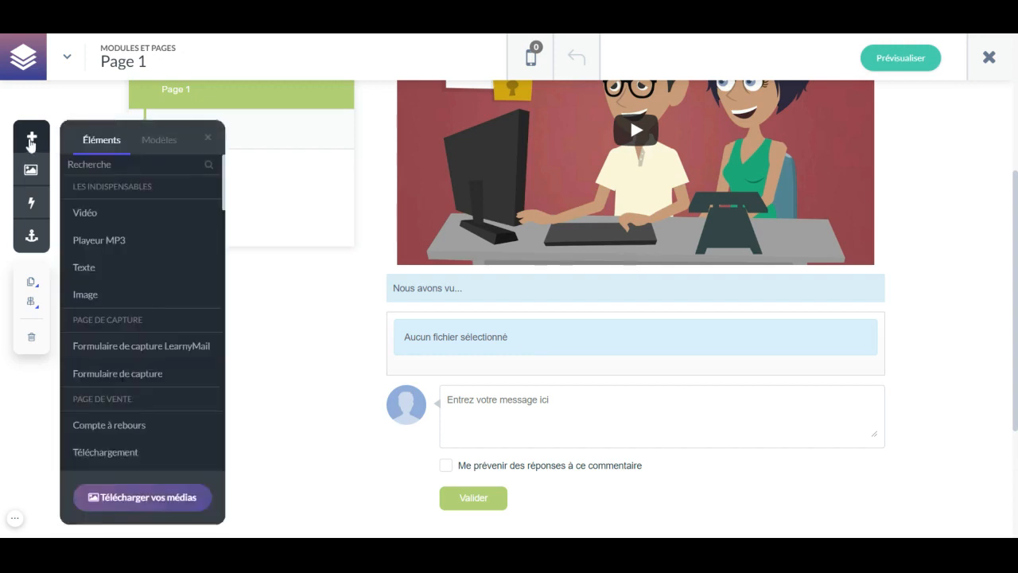
{"action": "mouse_move", "coordinate": [114, 270]}
{"action": "left_click_drag", "start_coordinate": [110, 294], "coordinate": [564, 380]}
{"action": "mouse_move", "coordinate": [121, 224]}
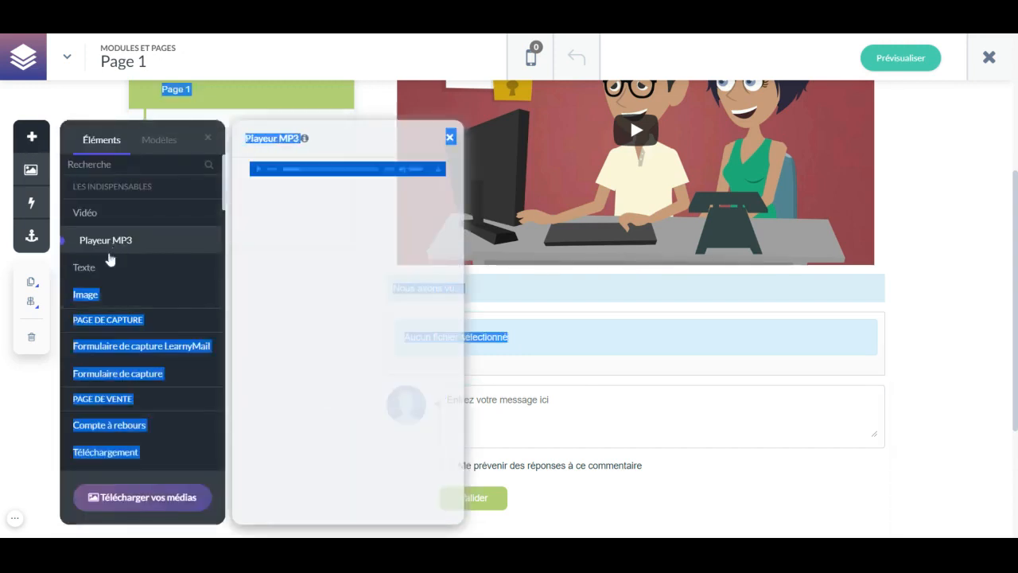
{"action": "left_click", "coordinate": [101, 273]}
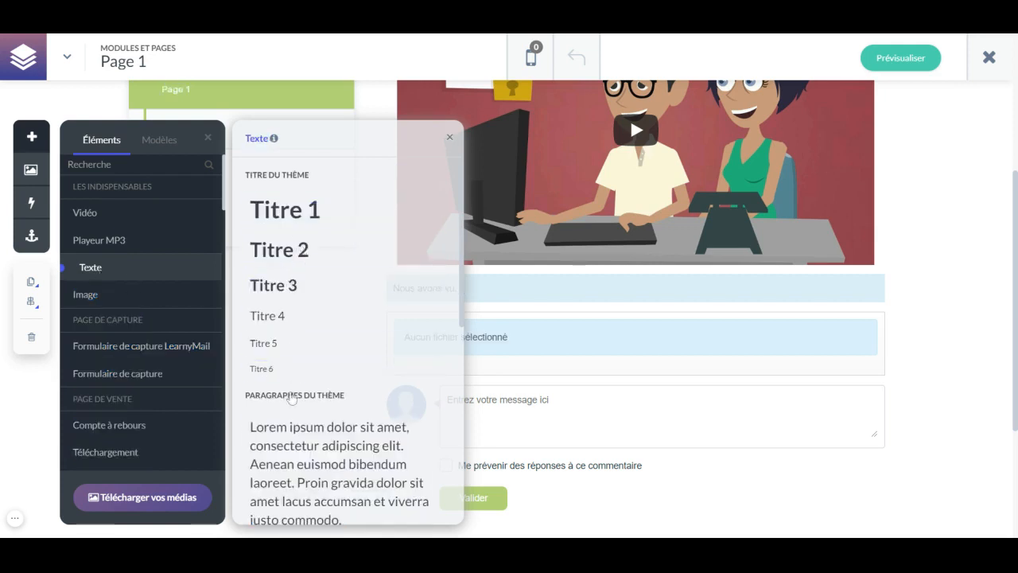
{"action": "left_click_drag", "start_coordinate": [307, 466], "coordinate": [549, 402]}
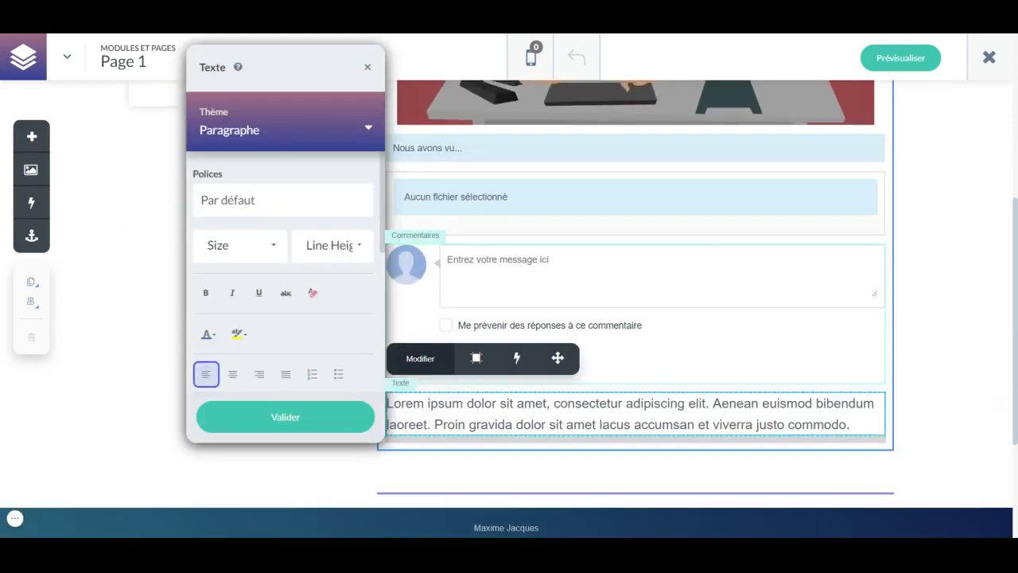
{"action": "left_click_drag", "start_coordinate": [482, 403], "coordinate": [496, 403]}
{"action": "left_click", "coordinate": [334, 411]}
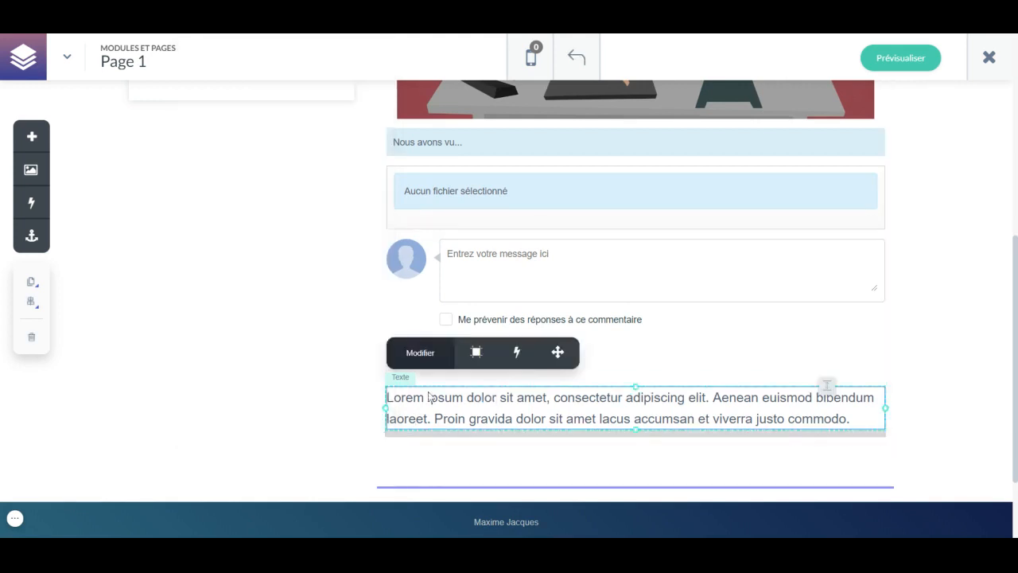
- View the new paragraph's text formatting options and close them
{"action": "left_click", "coordinate": [406, 401]}
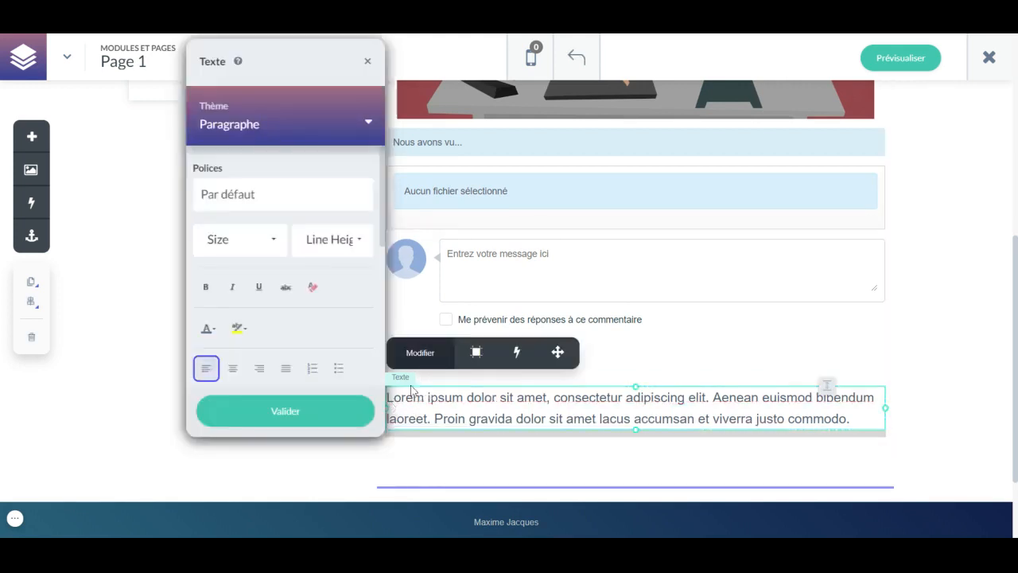
{"action": "left_click_drag", "start_coordinate": [413, 398], "coordinate": [425, 398]}
{"action": "left_click", "coordinate": [663, 368]}
{"action": "left_click", "coordinate": [685, 396]}
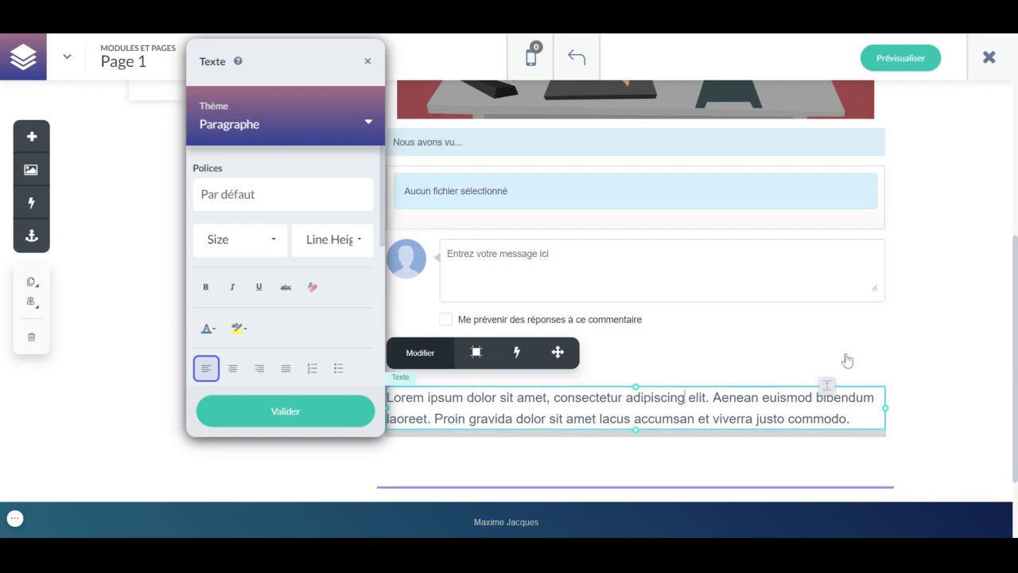
{"action": "left_click", "coordinate": [312, 417]}
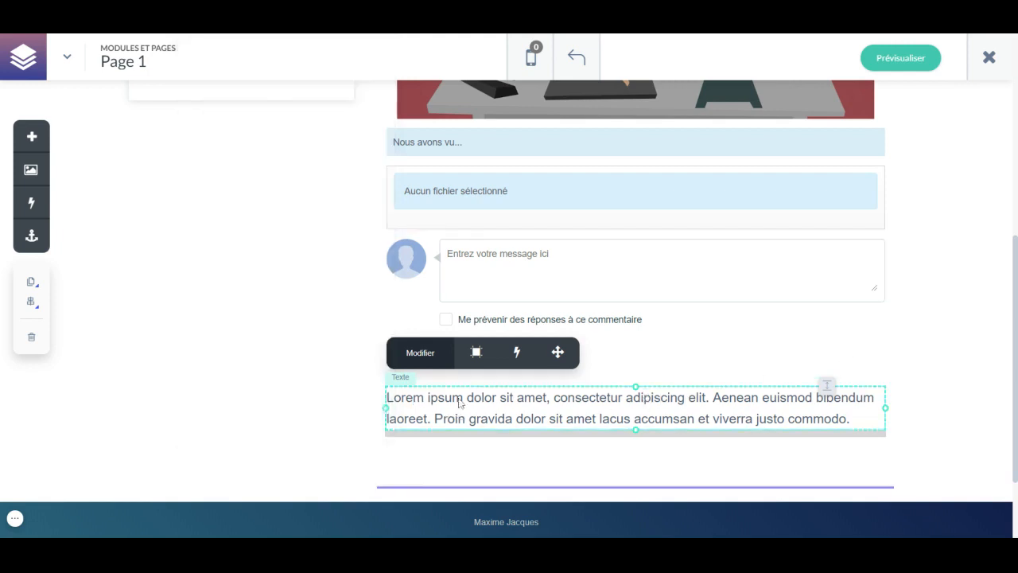
- Move the paragraph above the comment area and replace its text with "test"
{"action": "left_click_drag", "start_coordinate": [459, 401], "coordinate": [459, 237]}
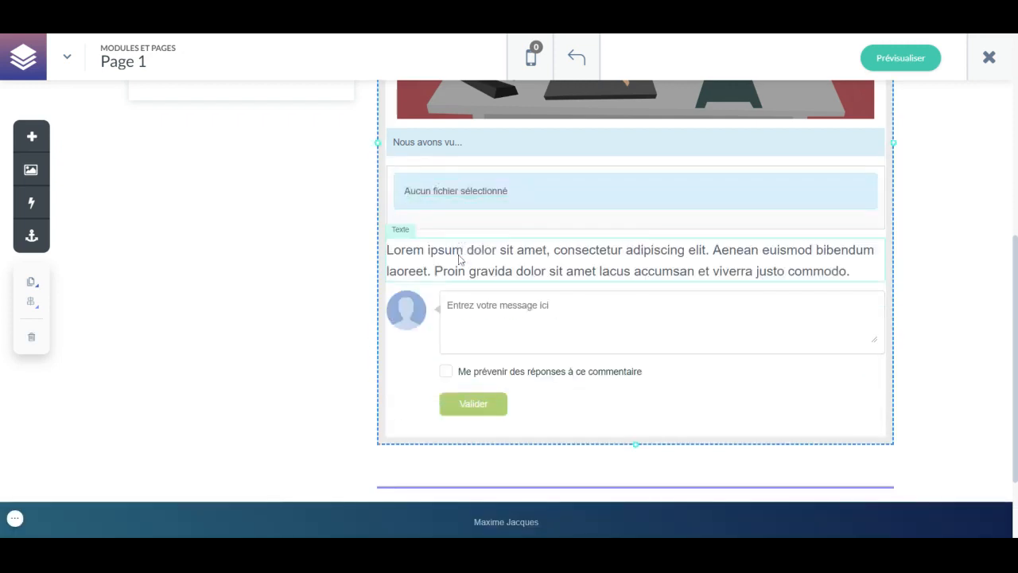
{"action": "left_click", "coordinate": [459, 257]}
{"action": "left_click", "coordinate": [458, 258]}
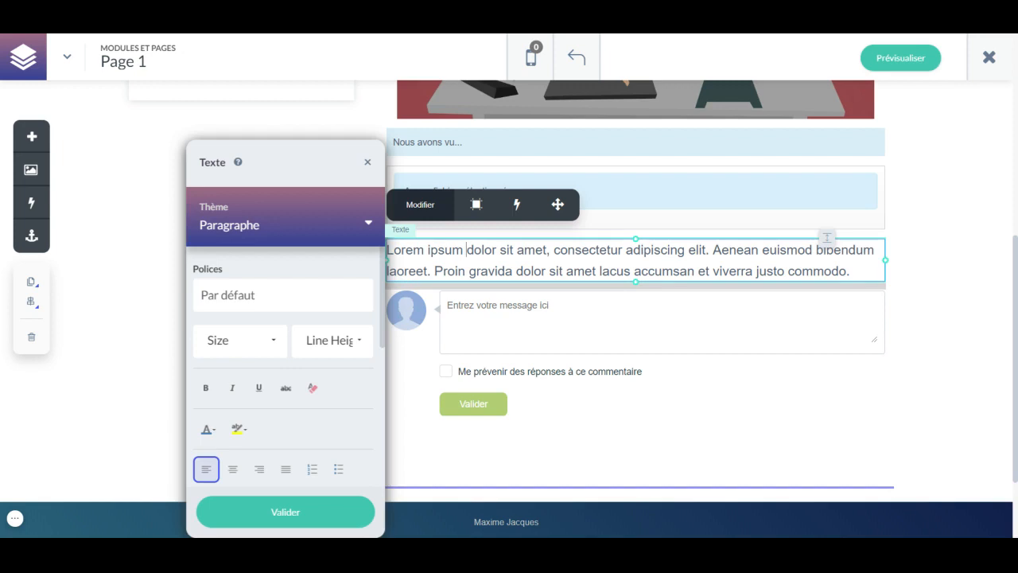
{"action": "key", "text": "ctrl+a"}
{"action": "type", "text": "tes"}
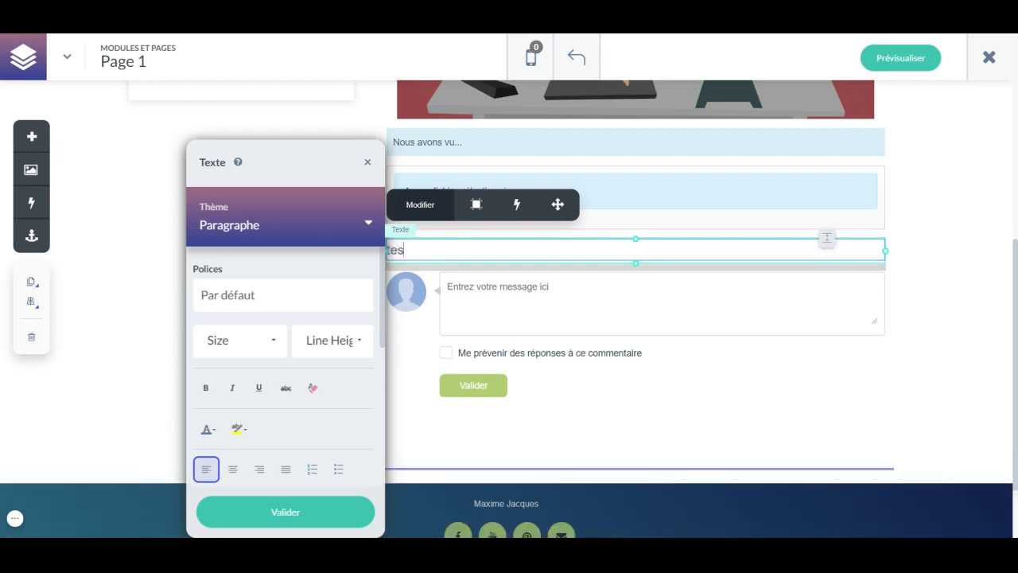
{"action": "left_click", "coordinate": [904, 372]}
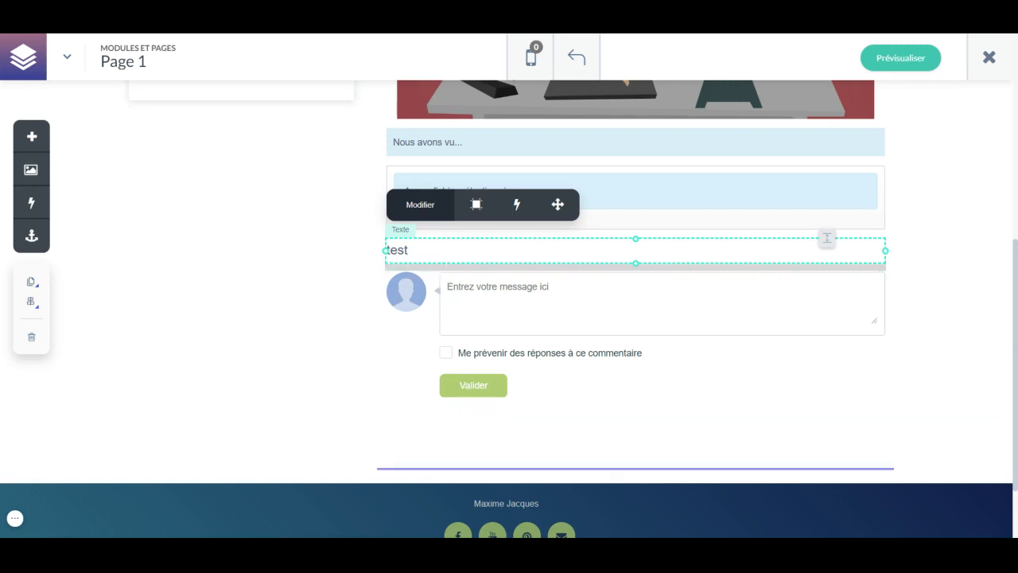
- Look over Page 1's layout from the video down to the footer
{"action": "scroll", "coordinate": [532, 257], "scroll_direction": "up", "scroll_amount": 1}
{"action": "scroll", "coordinate": [180, 268], "scroll_direction": "up", "scroll_amount": 5}
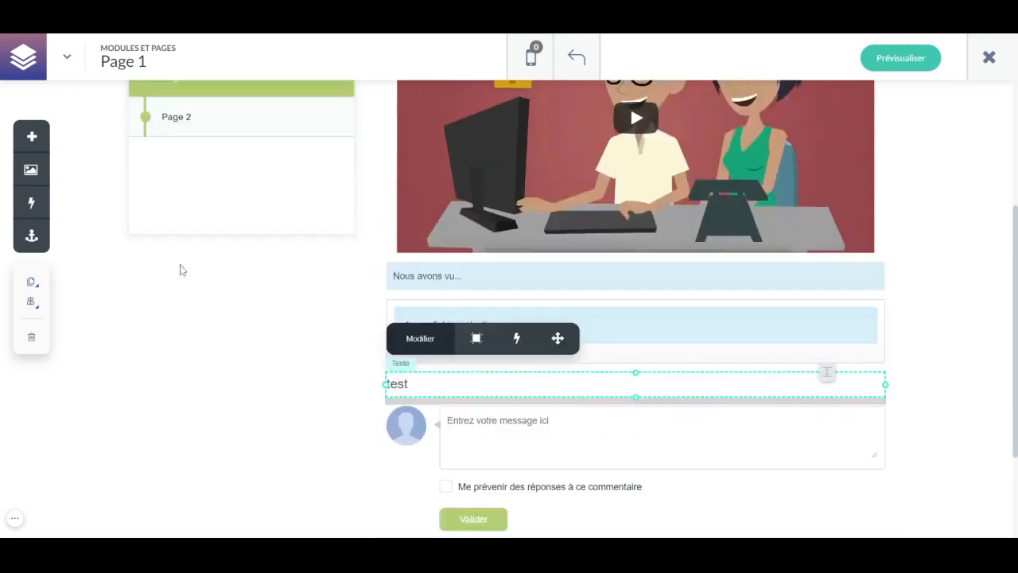
{"action": "scroll", "coordinate": [323, 182], "scroll_direction": "down", "scroll_amount": 6}
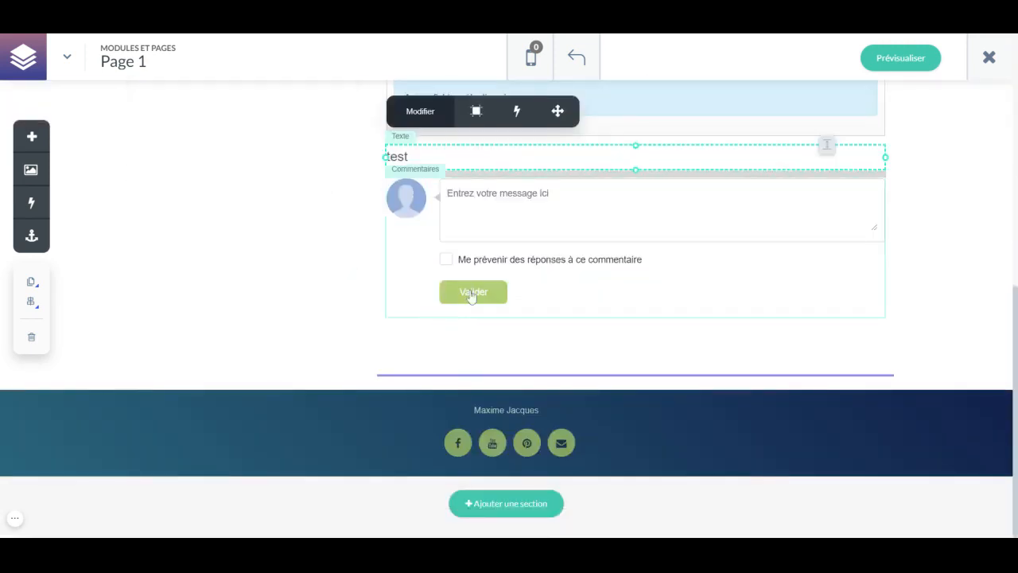
- Try submitting Page 1's comment form without a message and look over the reloaded page
{"action": "left_click", "coordinate": [472, 296]}
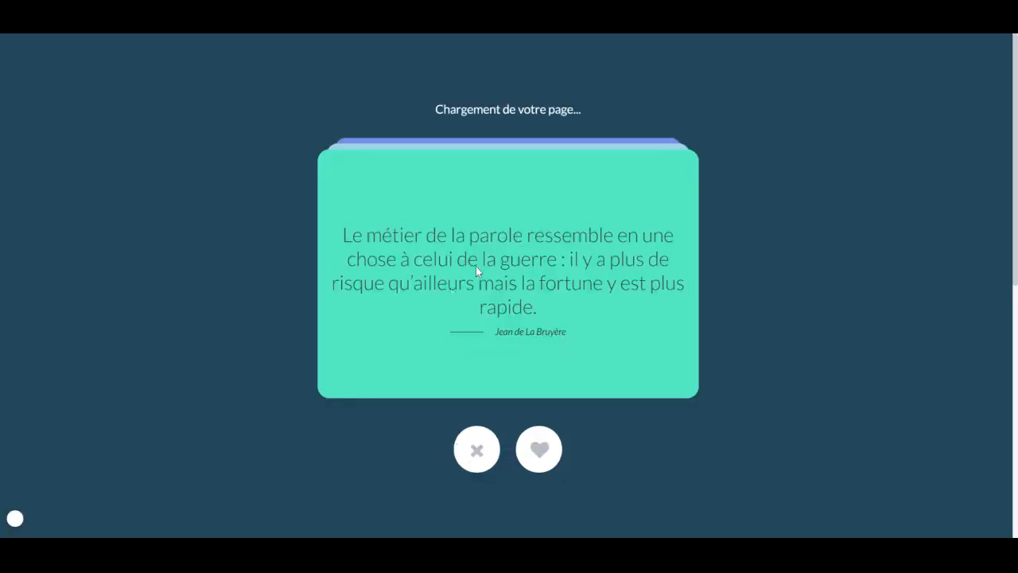
{"action": "scroll", "coordinate": [481, 287], "scroll_direction": "down", "scroll_amount": 3}
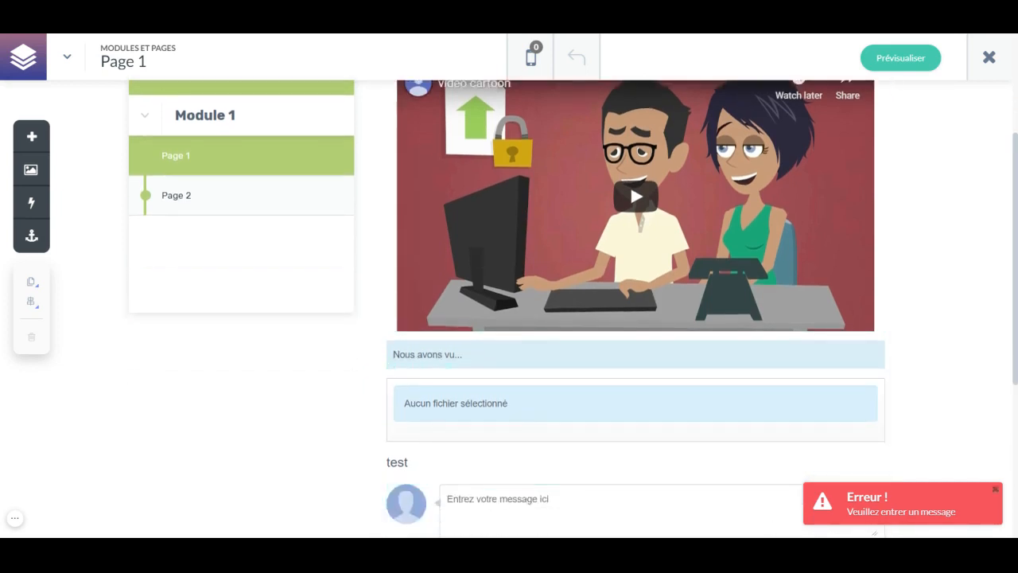
{"action": "scroll", "coordinate": [635, 308], "scroll_direction": "down", "scroll_amount": 2}
{"action": "scroll", "coordinate": [502, 428], "scroll_direction": "up", "scroll_amount": 5}
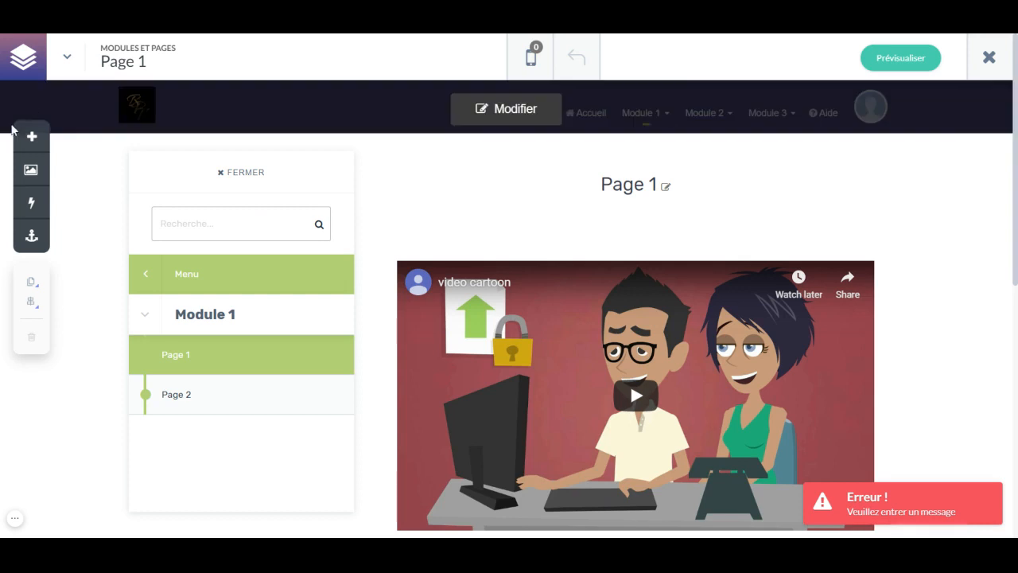
- Close the Page 1 editor and go to the Formations application's list of training courses
{"action": "left_click", "coordinate": [988, 57]}
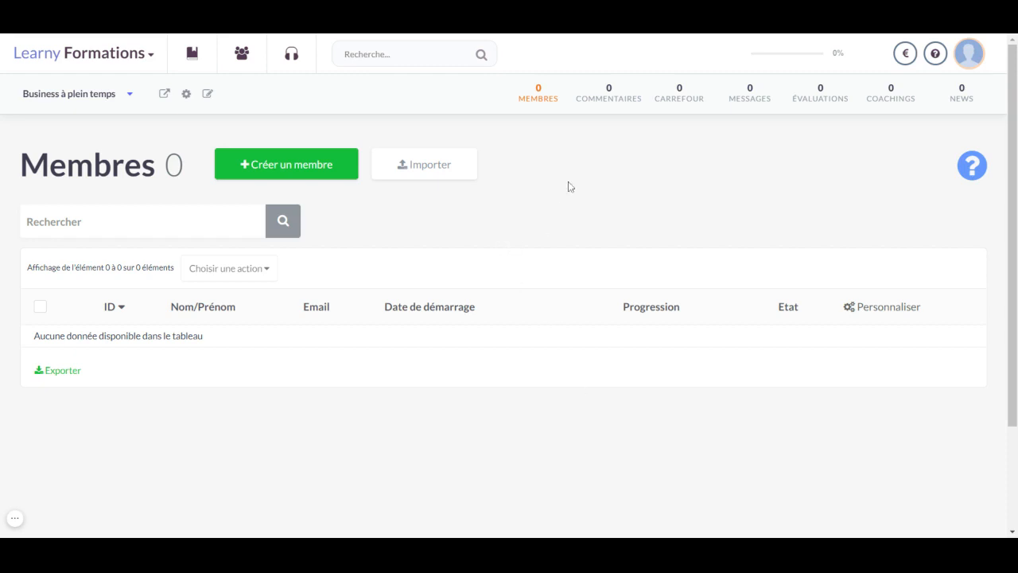
{"action": "left_click", "coordinate": [129, 54]}
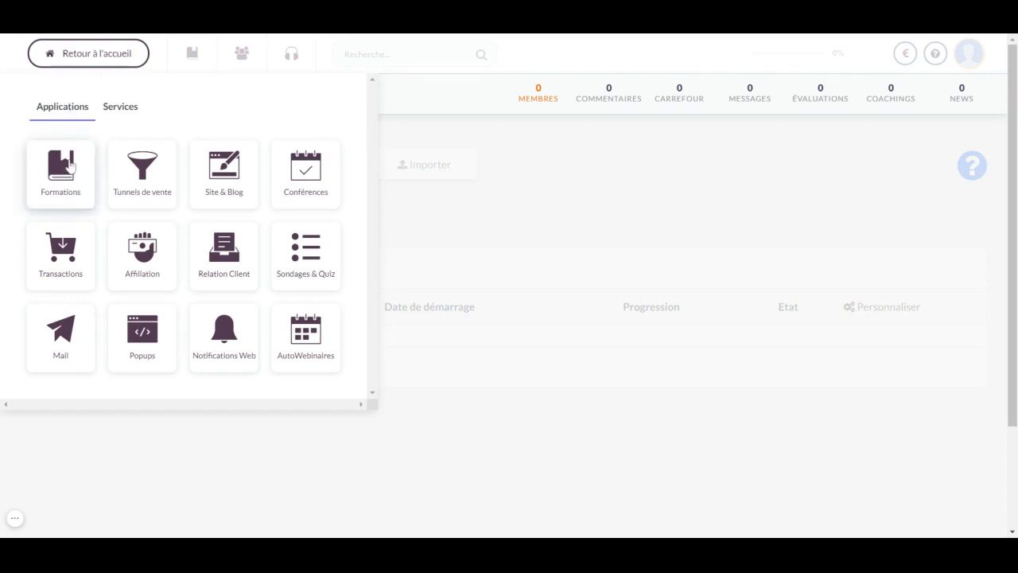
{"action": "left_click", "coordinate": [70, 163]}
{"action": "scroll", "coordinate": [355, 346], "scroll_direction": "down", "scroll_amount": 1}
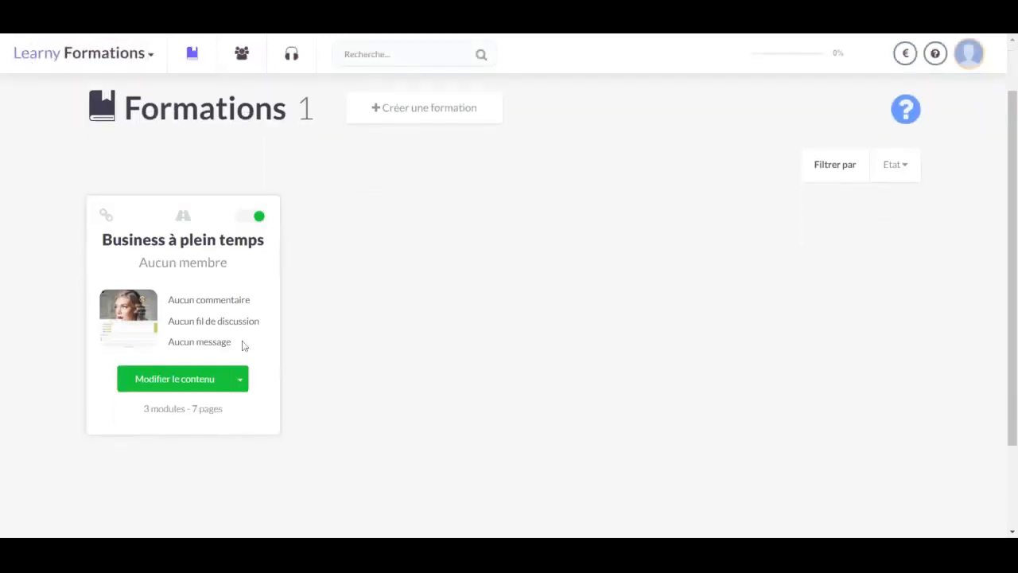